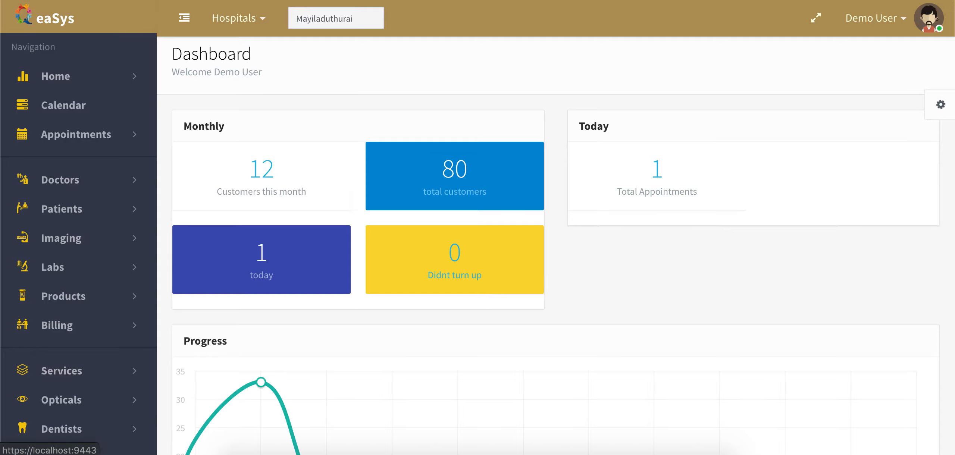
- Open the Manage Appointments list and expand its search filter panel
{"action": "scroll", "coordinate": [326, 207], "scroll_direction": "down", "scroll_amount": 3}
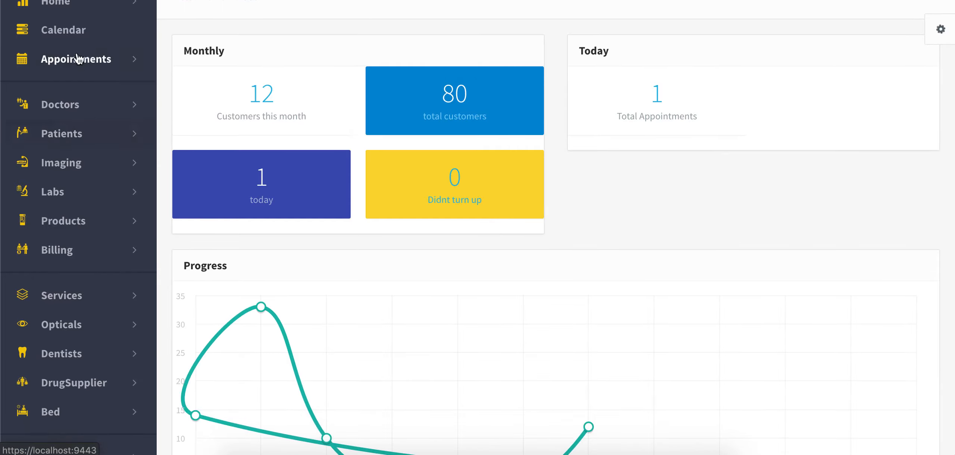
{"action": "left_click", "coordinate": [90, 60]}
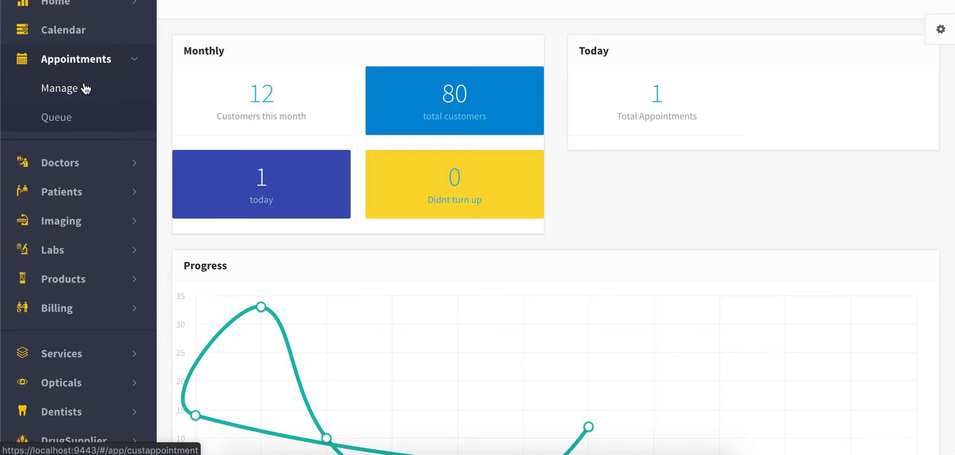
{"action": "left_click", "coordinate": [86, 89]}
{"action": "scroll", "coordinate": [484, 213], "scroll_direction": "up", "scroll_amount": 3}
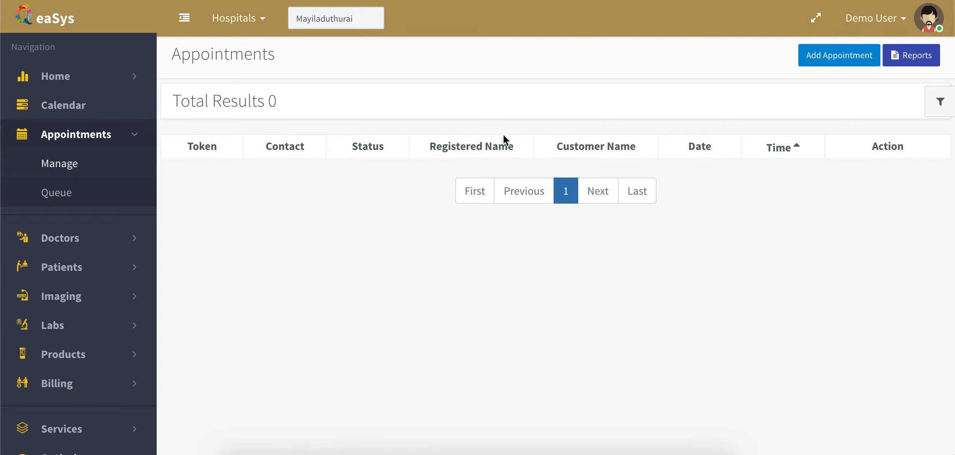
{"action": "left_click", "coordinate": [466, 104]}
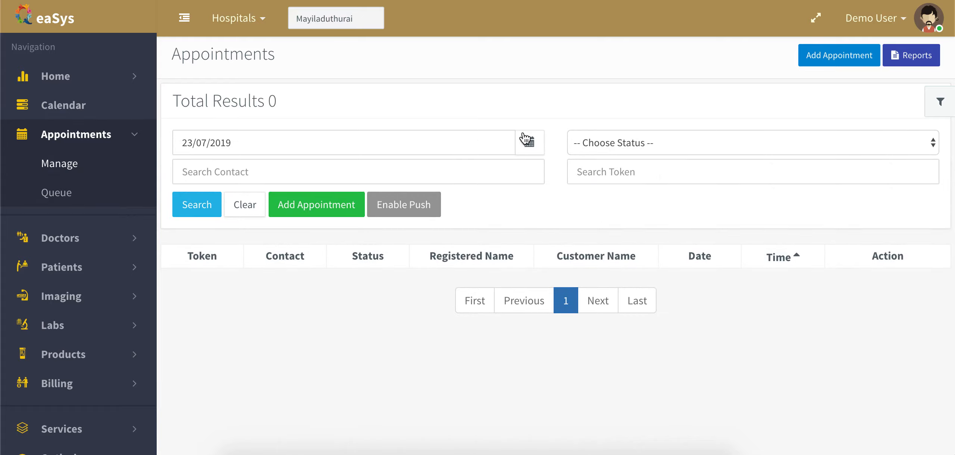
{"action": "left_click", "coordinate": [518, 101]}
{"action": "left_click", "coordinate": [488, 100]}
{"action": "left_click", "coordinate": [682, 145]}
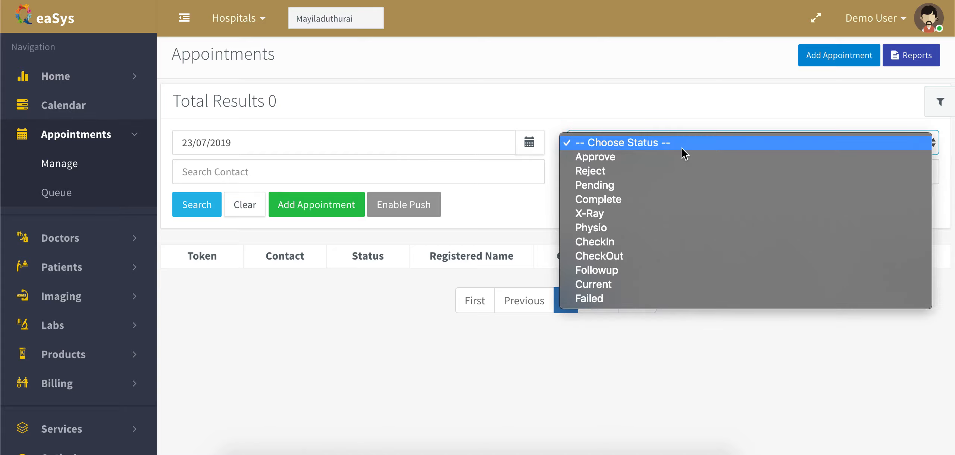
{"action": "left_click", "coordinate": [682, 148]}
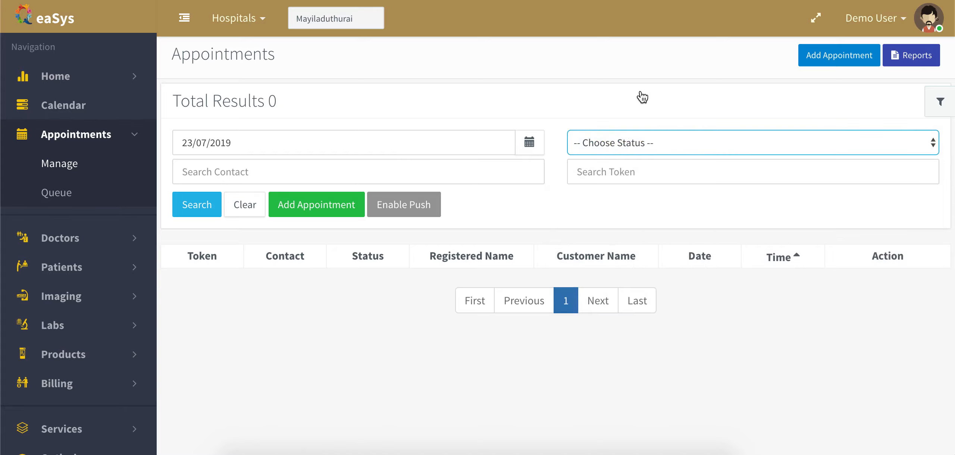
- Search appointments across all dates by the patient's contact number, returning 0 results
{"action": "left_click", "coordinate": [323, 182]}
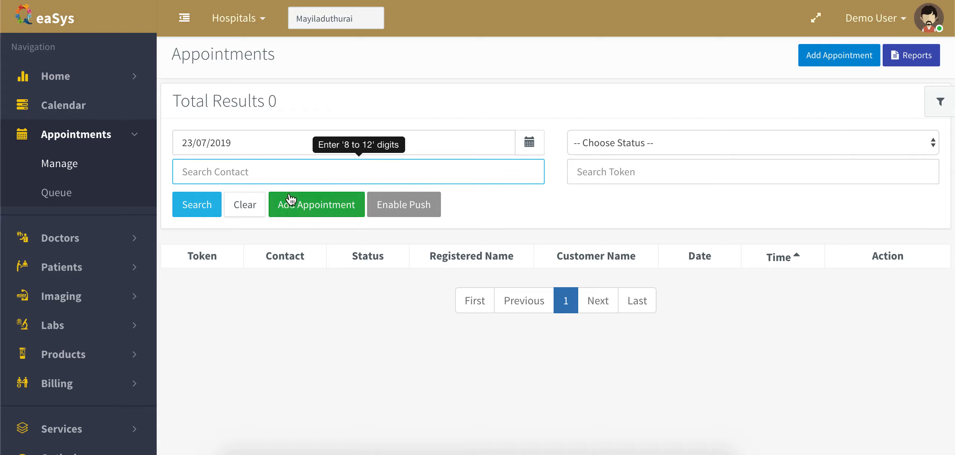
{"action": "left_click", "coordinate": [247, 207]}
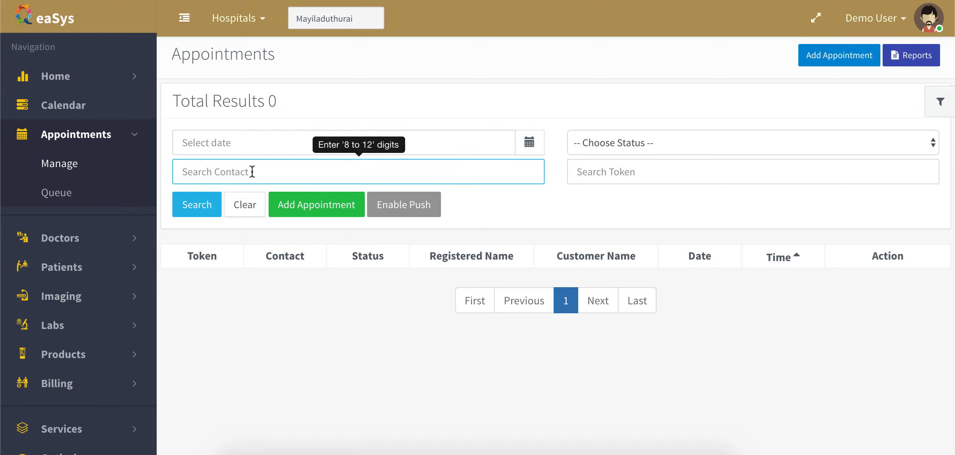
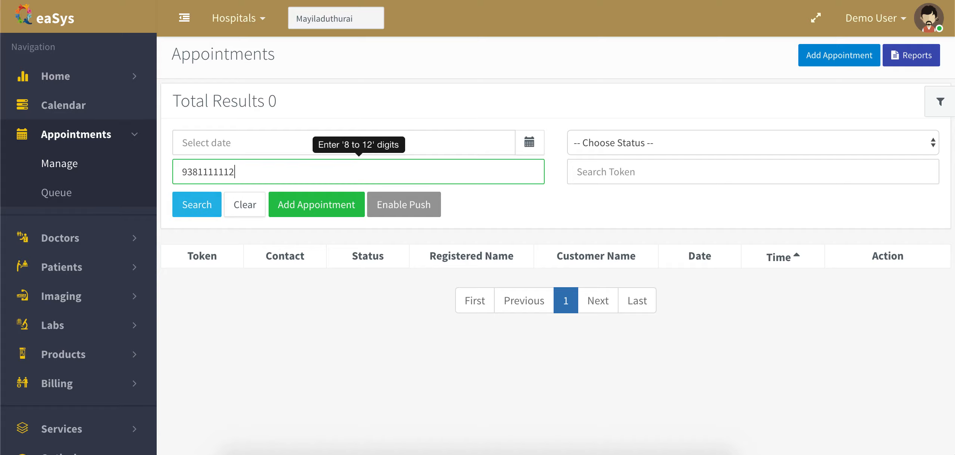
{"action": "left_click", "coordinate": [208, 206]}
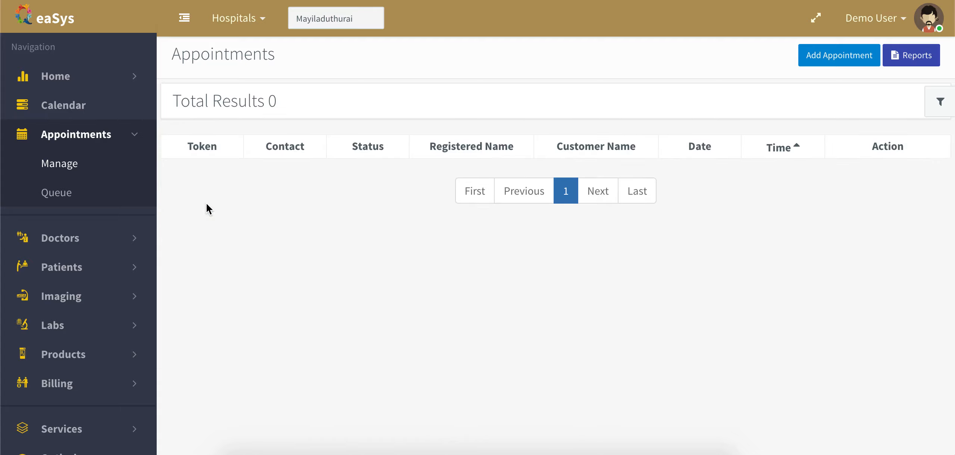
{"action": "left_click", "coordinate": [582, 102]}
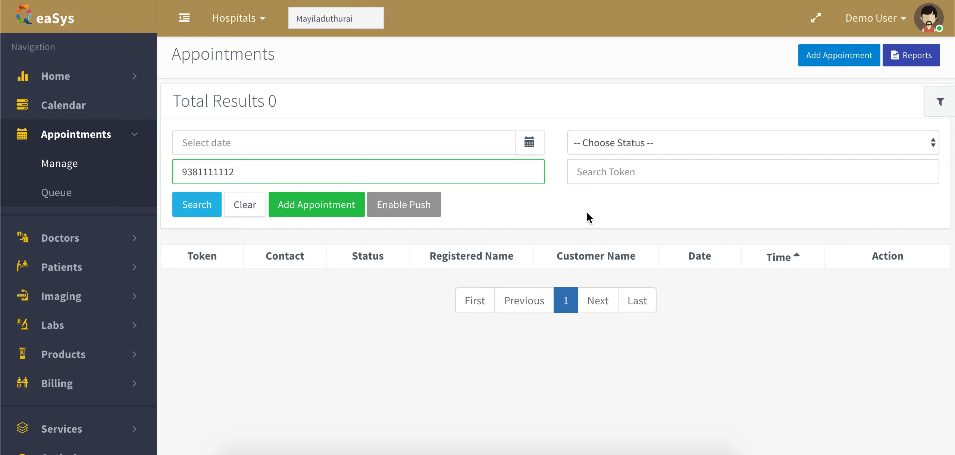
- Start a new appointment dated 22/07/2019 in the 08:20:00 time slot
{"action": "left_click", "coordinate": [837, 59]}
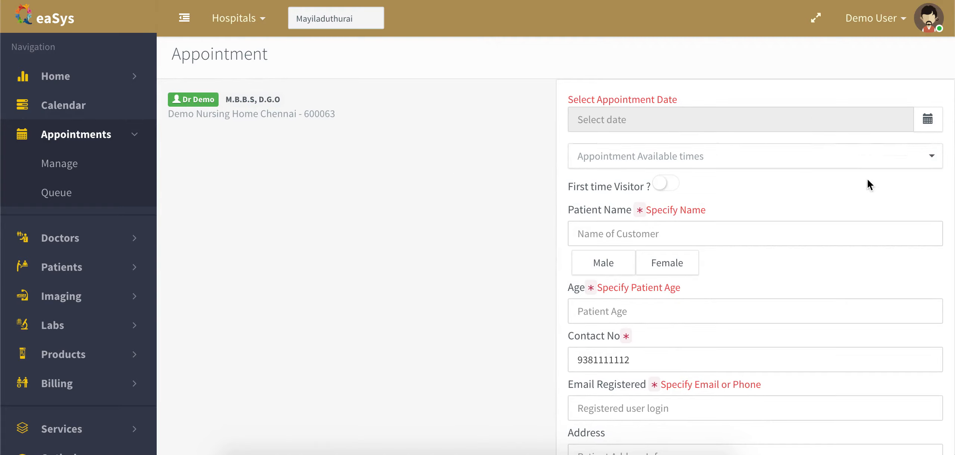
{"action": "left_click", "coordinate": [930, 123]}
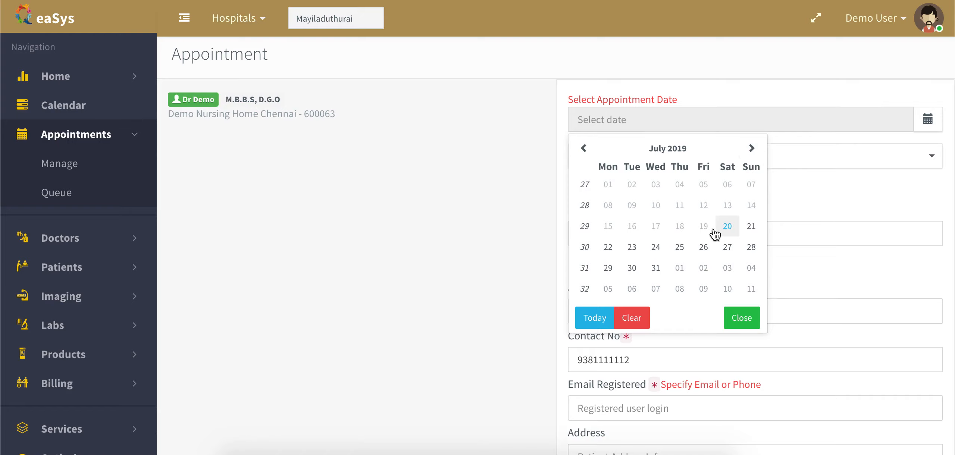
{"action": "left_click", "coordinate": [608, 248]}
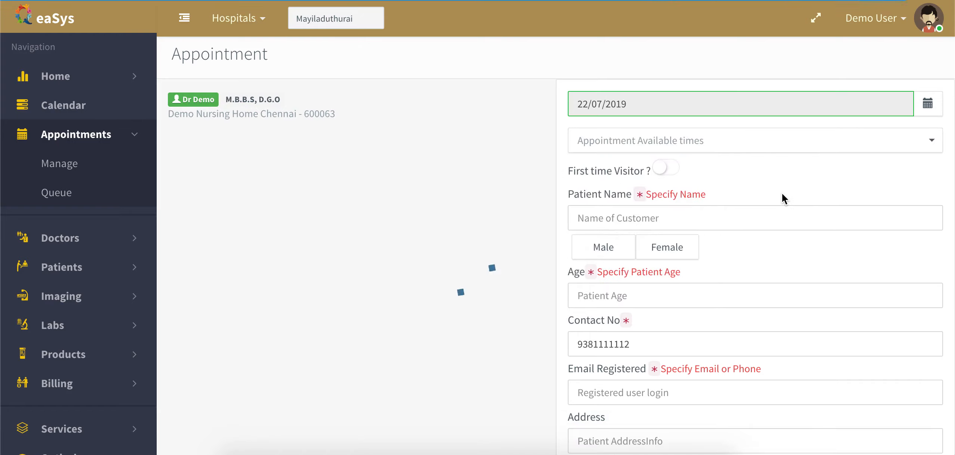
{"action": "left_click", "coordinate": [930, 141]}
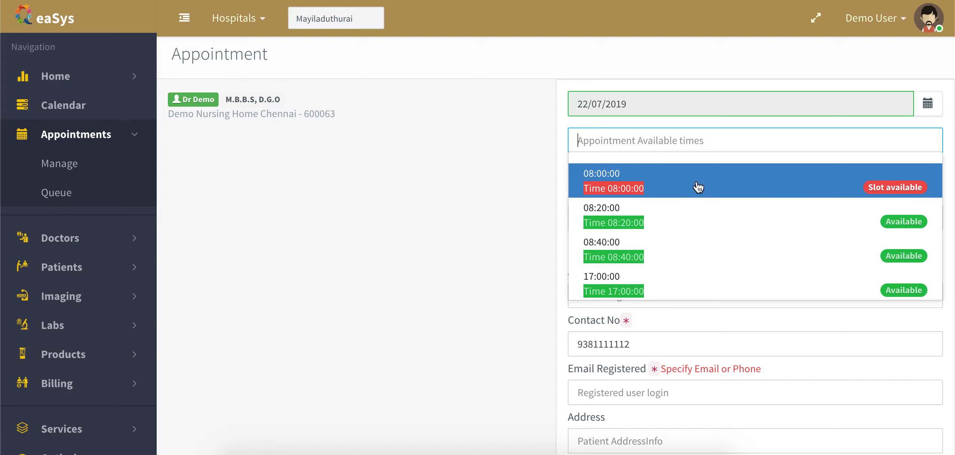
{"action": "left_click", "coordinate": [658, 220]}
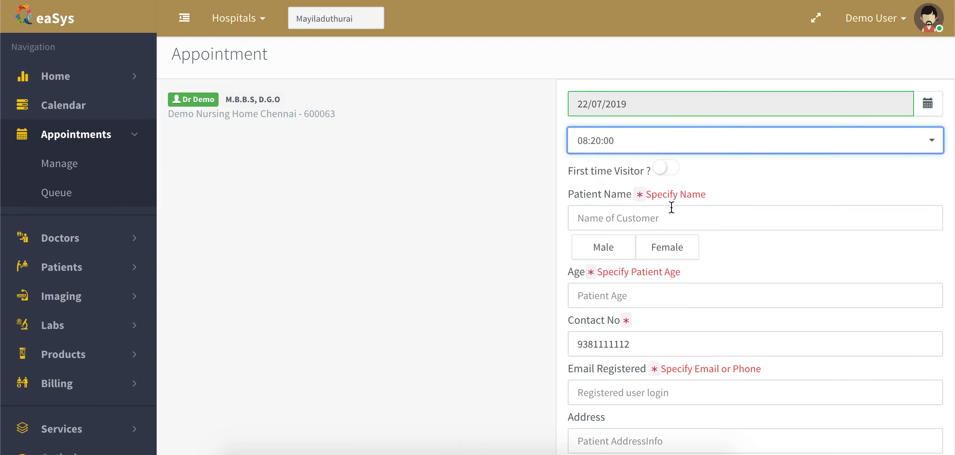
- Enter the patient's full name, Male gender and age 45
{"action": "left_click", "coordinate": [608, 218]}
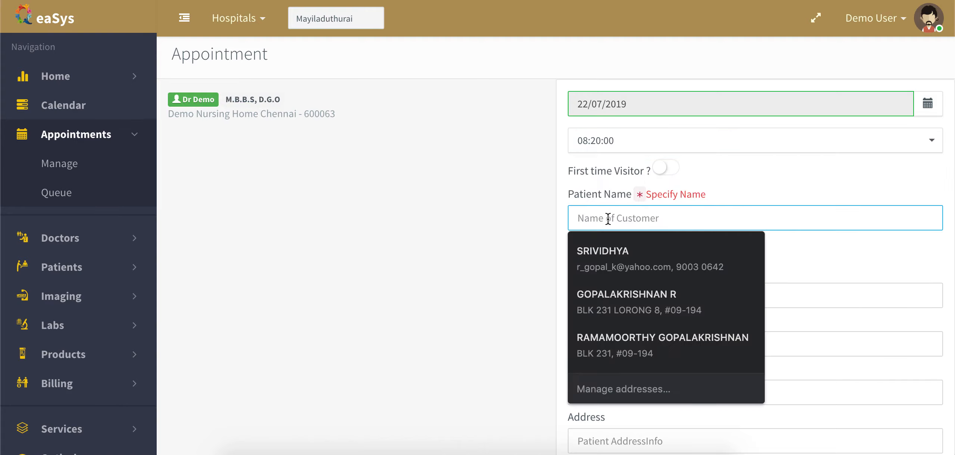
{"action": "type", "text": "De"}
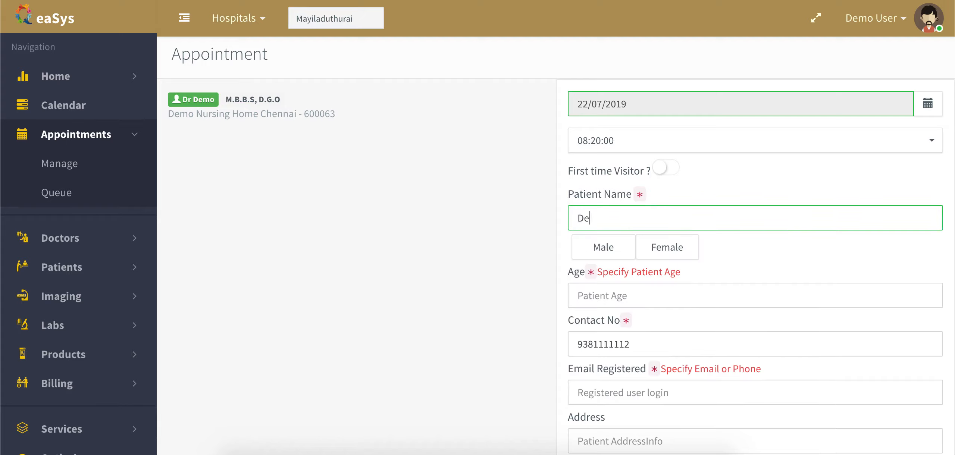
{"action": "type", "text": "mo User1"}
{"action": "key", "text": "Tab"}
{"action": "left_click", "coordinate": [608, 249]}
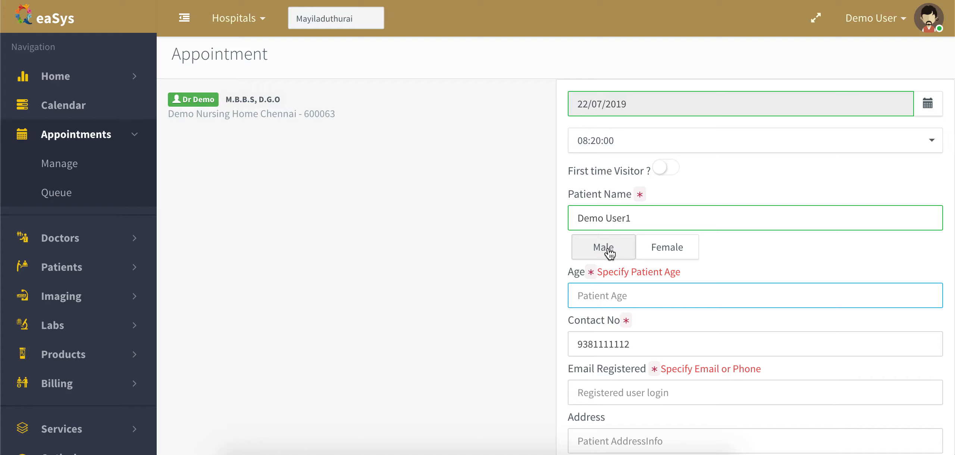
{"action": "left_click", "coordinate": [627, 294]}
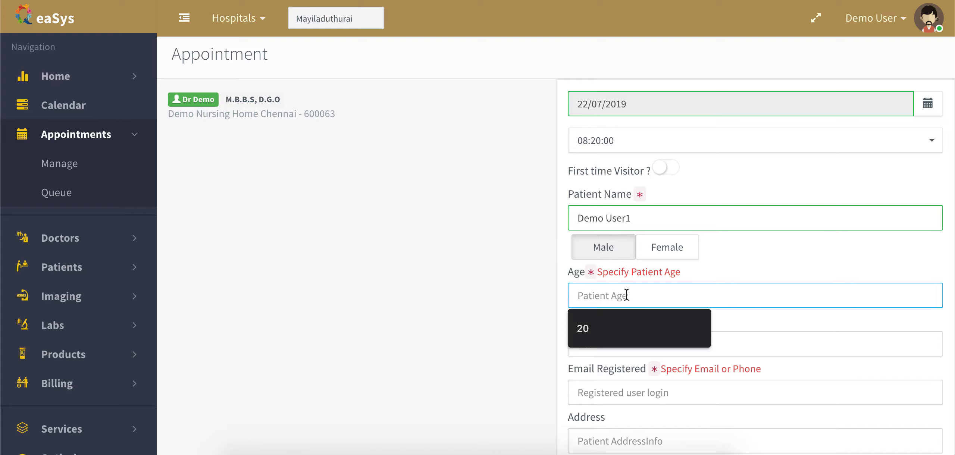
{"action": "type", "text": "45"}
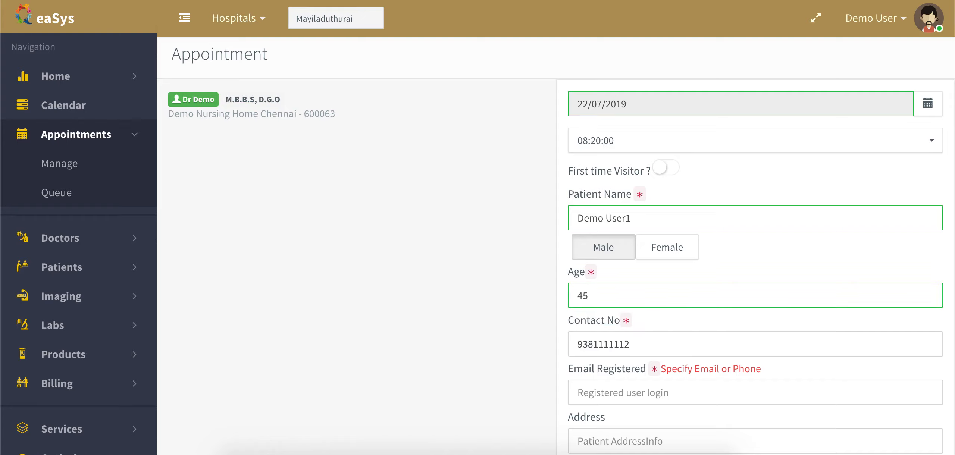
{"action": "key", "text": "Tab"}
{"action": "scroll", "coordinate": [657, 260], "scroll_direction": "down", "scroll_amount": 3}
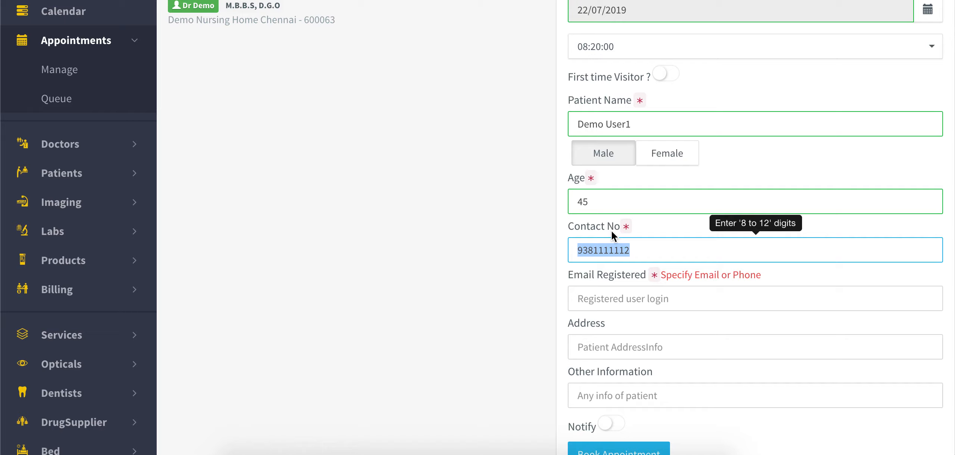
- Fill in the patient's email address and street address in Chennai
{"action": "left_click", "coordinate": [628, 303]}
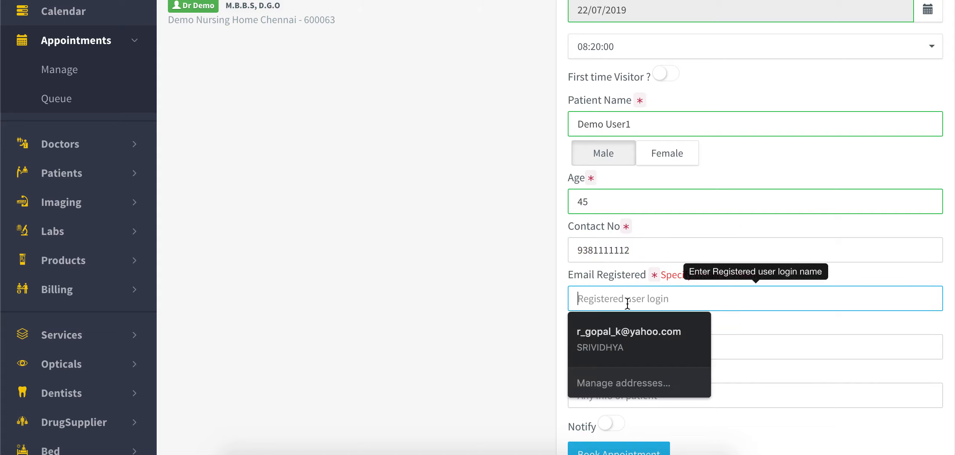
{"action": "key", "text": "Escape"}
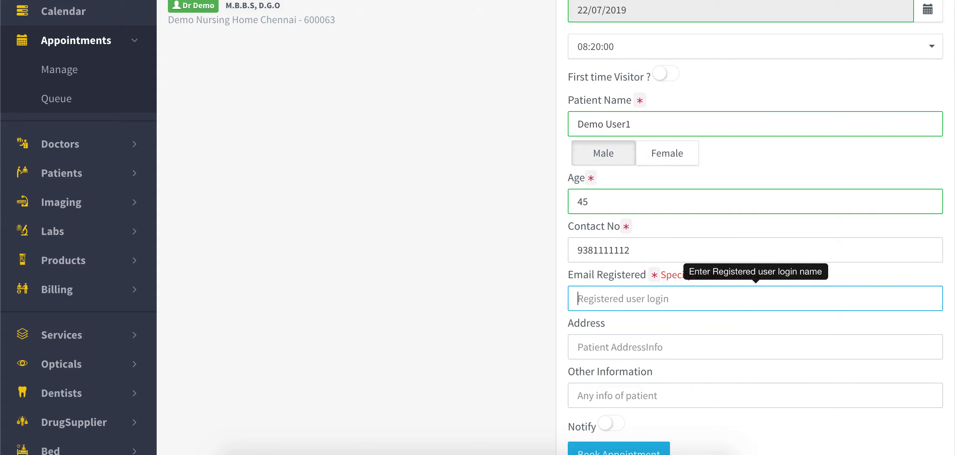
{"action": "type", "text": "sam"}
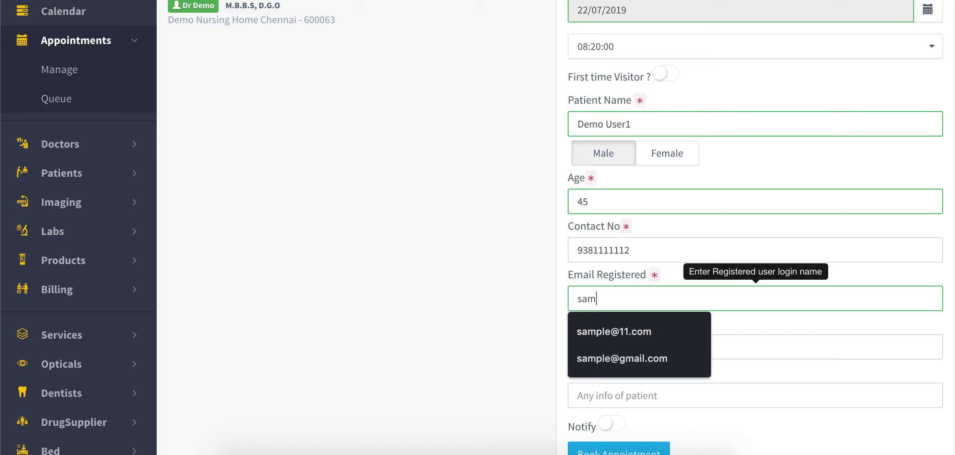
{"action": "type", "text": "ple@yahoo.com"}
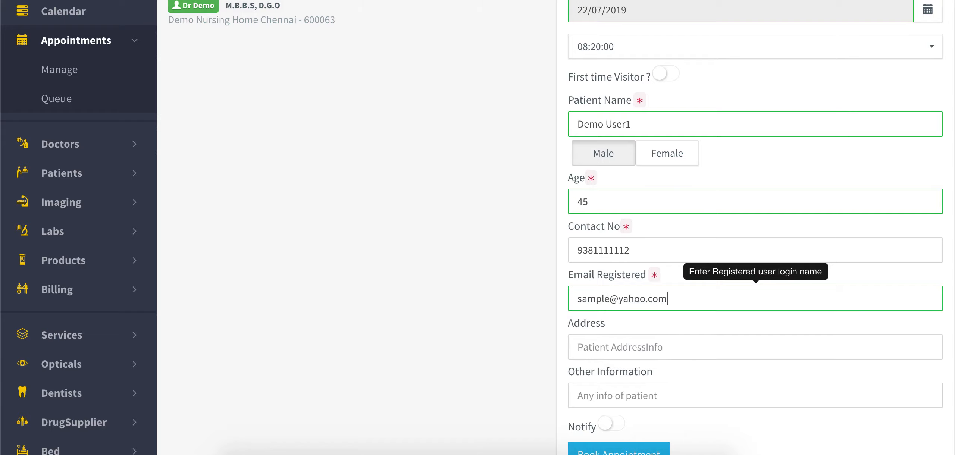
{"action": "key", "text": "Tab"}
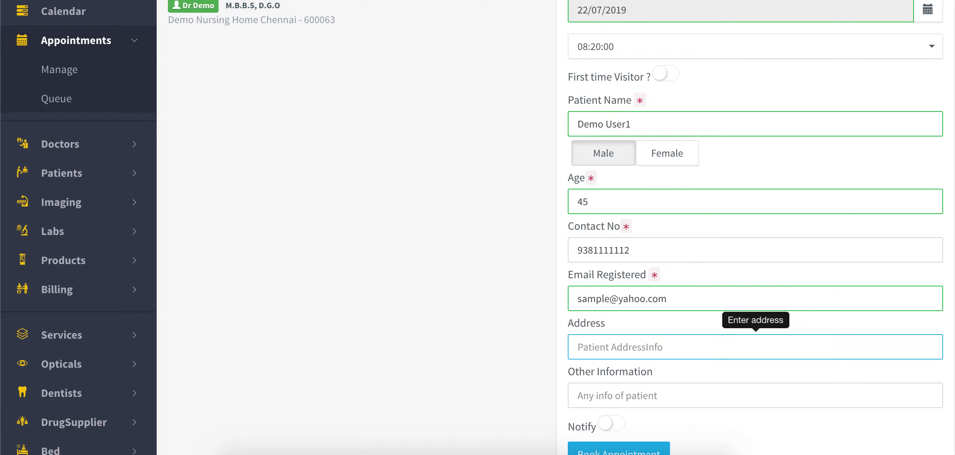
{"action": "type", "text": "Kalki "}
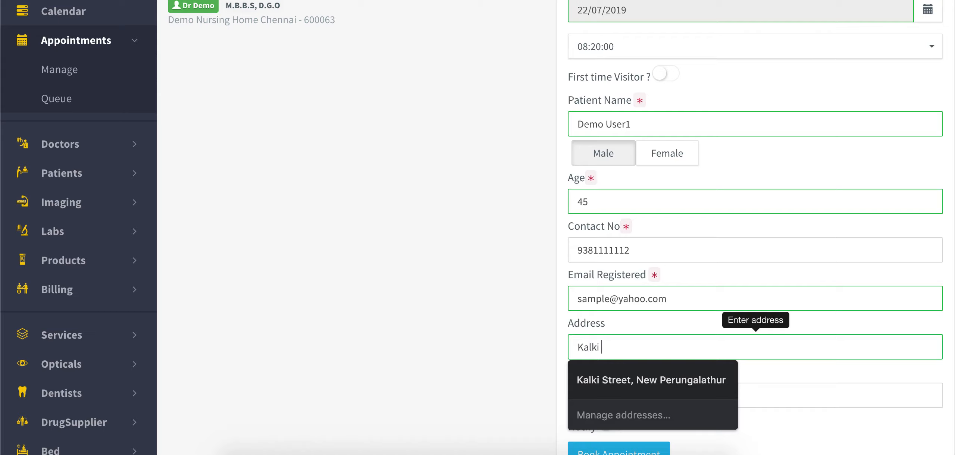
{"action": "type", "text": "Street"}
{"action": "key", "text": "Tab"}
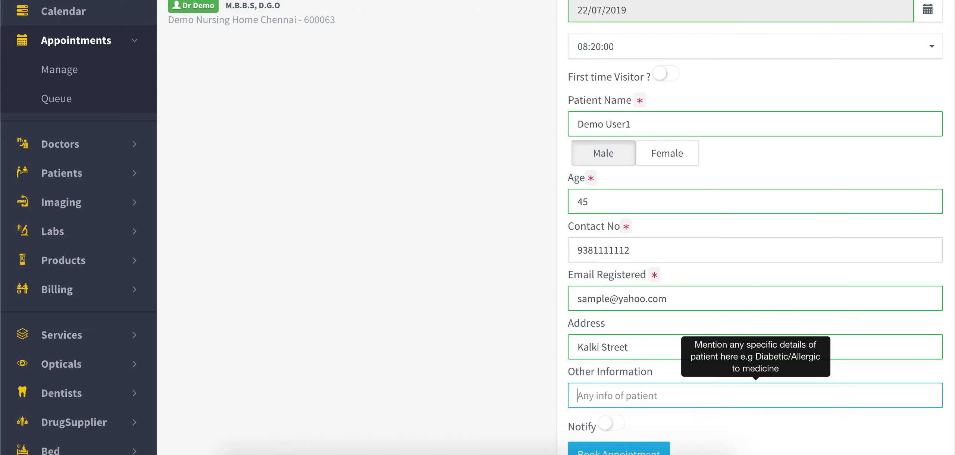
{"action": "key", "text": "shift+Tab"}
{"action": "key", "text": "Right"}
{"action": "type", "text": ","}
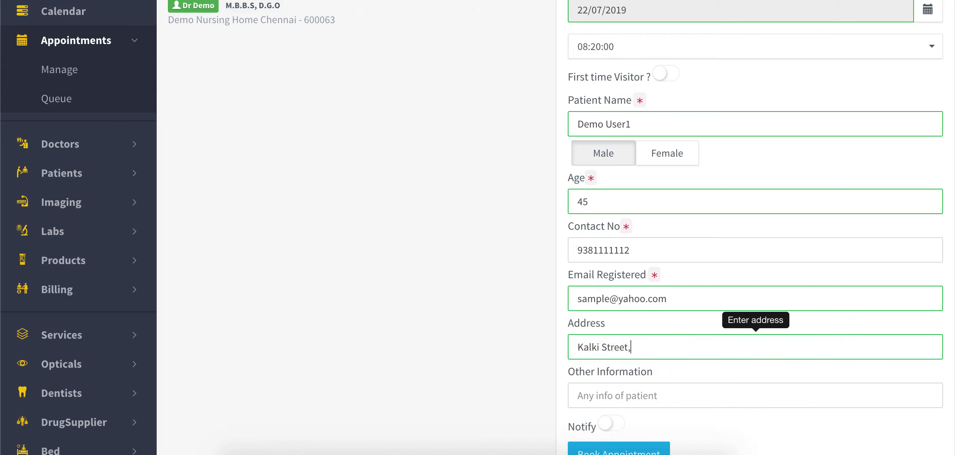
{"action": "key", "text": "BackSpace"}
{"action": "key", "text": "BackSpace"}
{"action": "type", "text": "Chennai"}
- Enter 'Fever, Stiomach Pain' as other information and book the appointment
{"action": "key", "text": "Tab"}
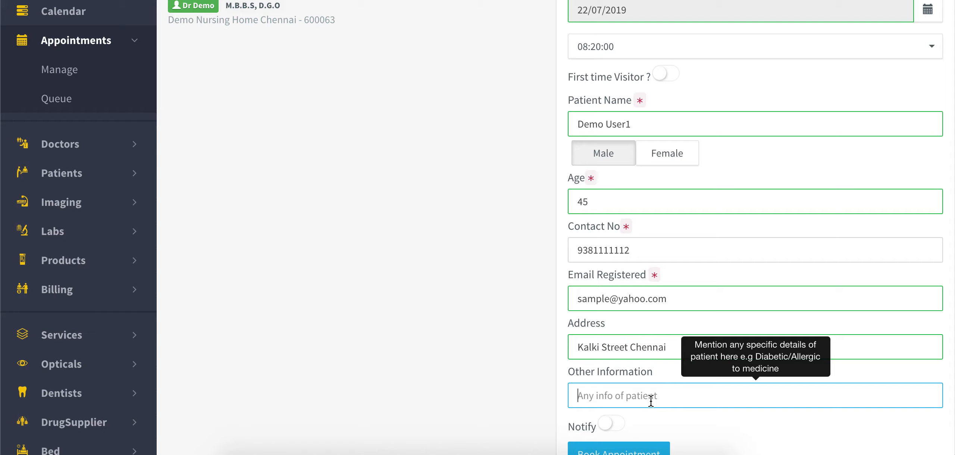
{"action": "type", "text": "Fever,"}
{"action": "type", "text": " Sti"}
{"action": "type", "text": "omach "}
{"action": "type", "text": "Pain"}
{"action": "scroll", "coordinate": [666, 374], "scroll_direction": "down", "scroll_amount": 3}
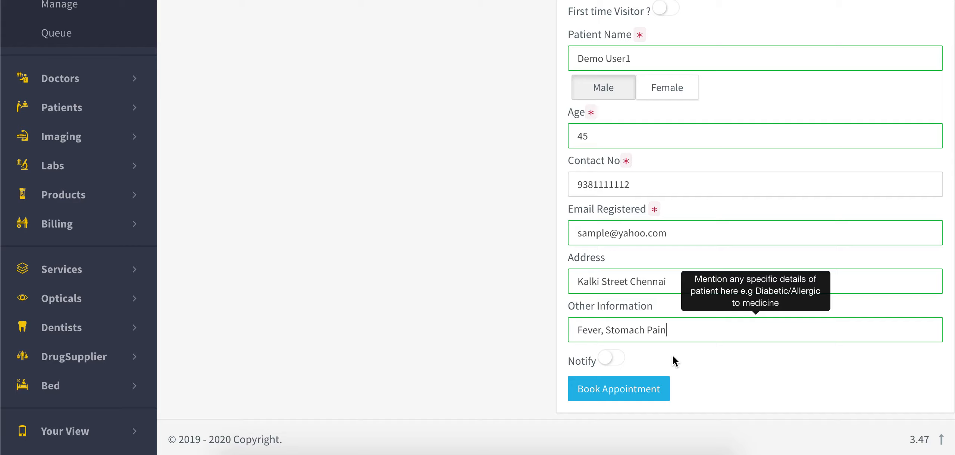
{"action": "left_click", "coordinate": [634, 391]}
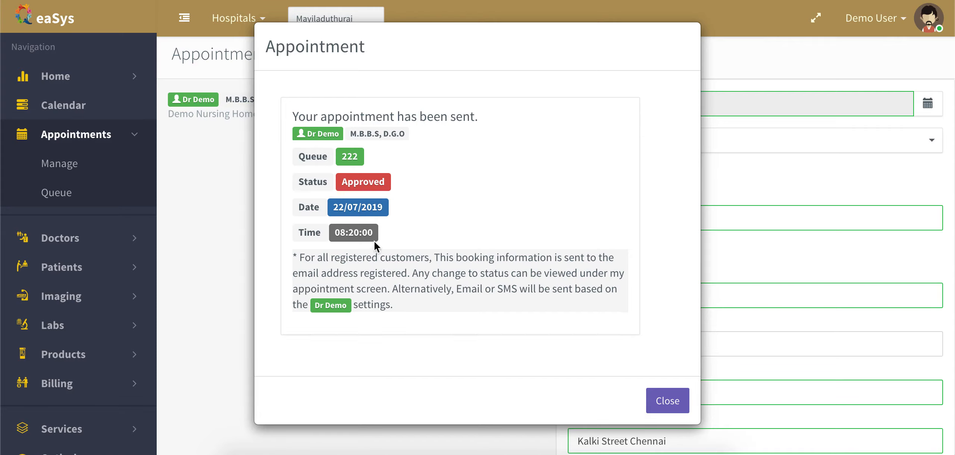
- Close the booking confirmation to see token 222 listed as approved
{"action": "left_click", "coordinate": [671, 402]}
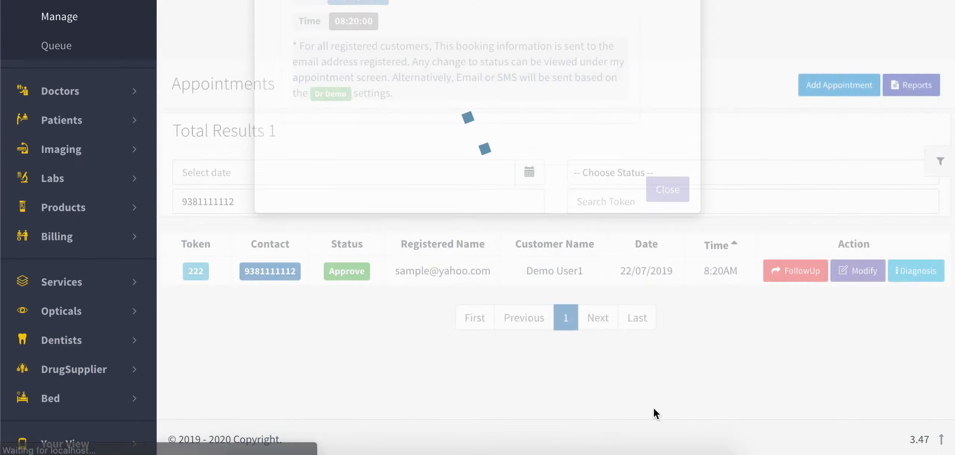
{"action": "scroll", "coordinate": [272, 254], "scroll_direction": "up", "scroll_amount": 4}
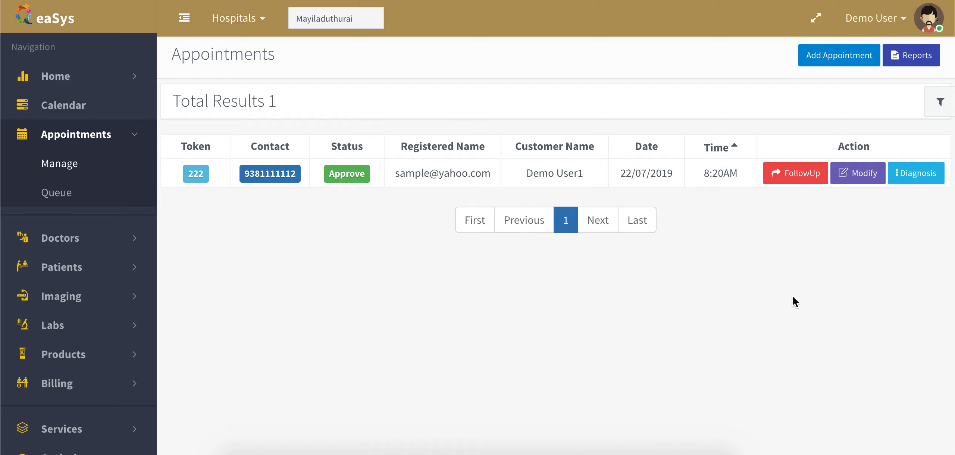
{"action": "left_click", "coordinate": [801, 175]}
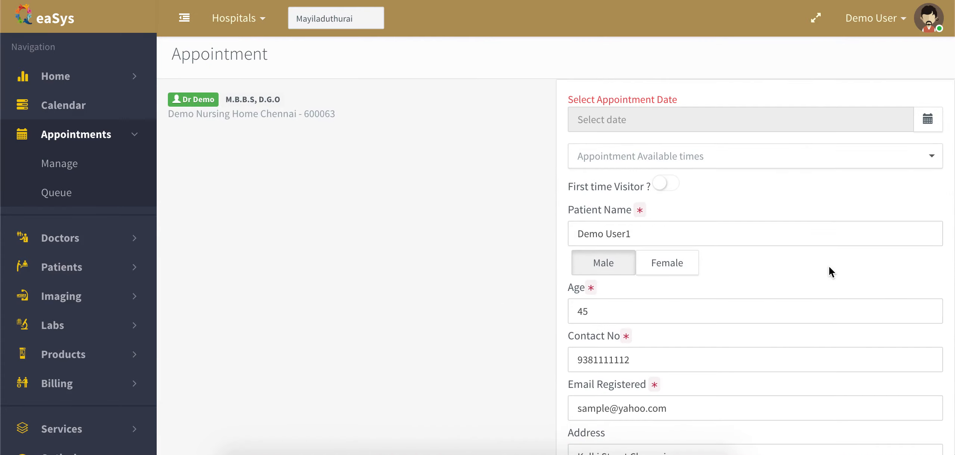
{"action": "scroll", "coordinate": [828, 266], "scroll_direction": "down", "scroll_amount": 3}
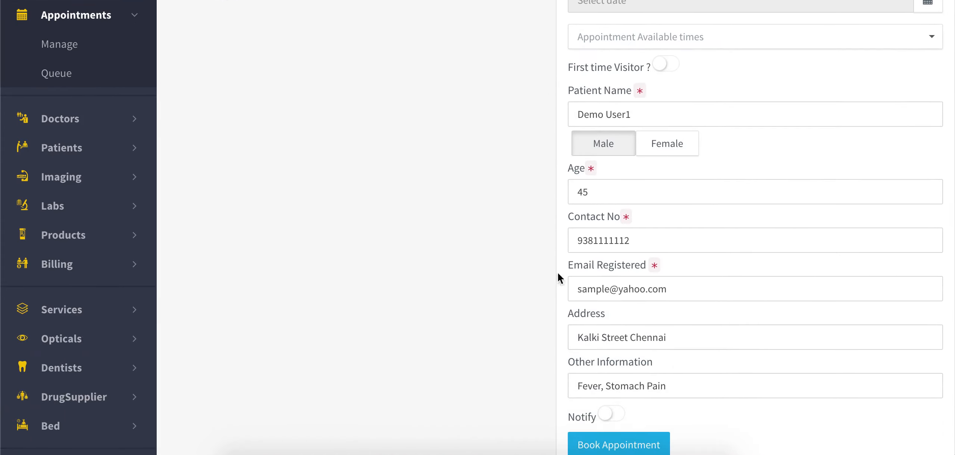
{"action": "scroll", "coordinate": [818, 289], "scroll_direction": "up", "scroll_amount": 3}
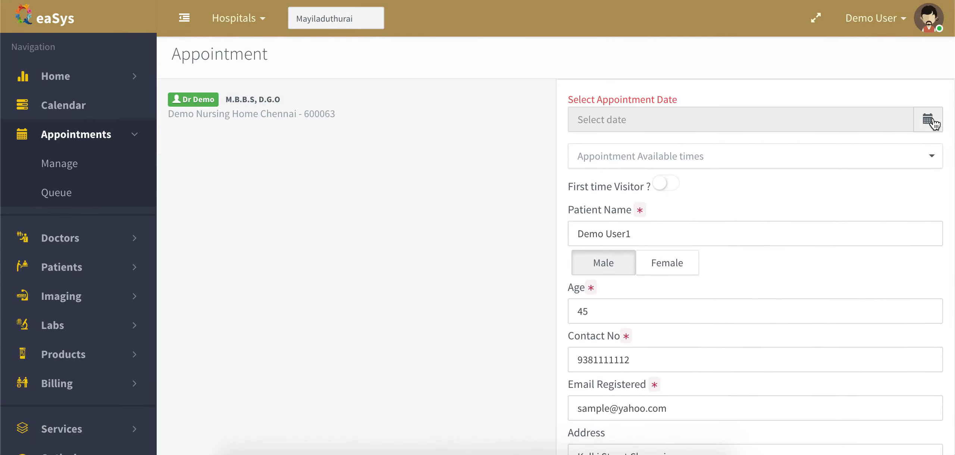
{"action": "left_click", "coordinate": [928, 119]}
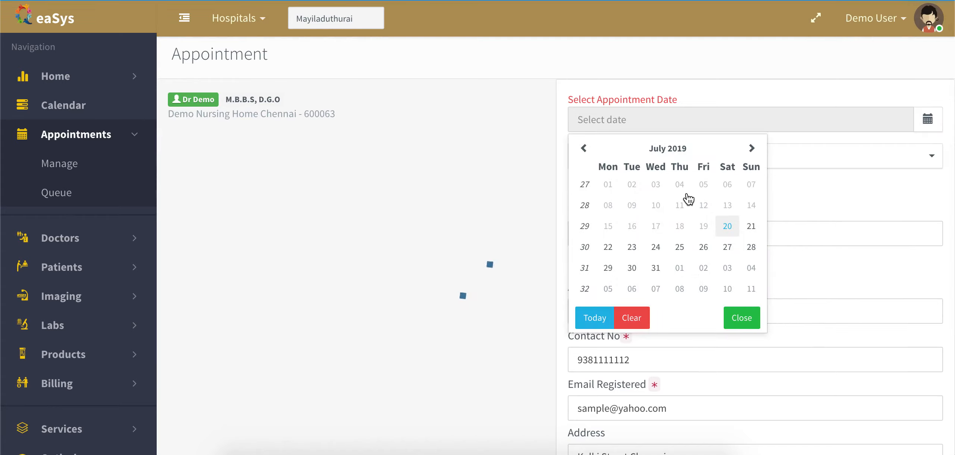
{"action": "left_click", "coordinate": [752, 148]}
{"action": "left_click", "coordinate": [727, 226]}
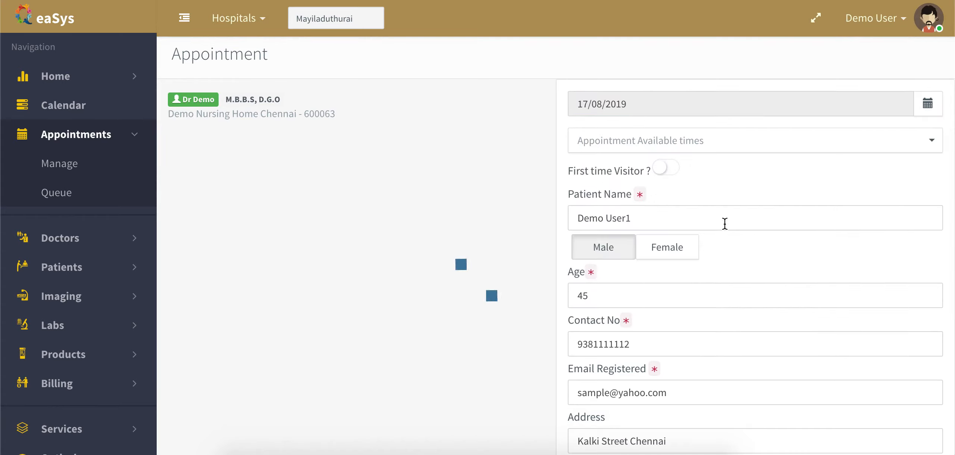
{"action": "left_click", "coordinate": [649, 148]}
{"action": "left_click", "coordinate": [643, 179]}
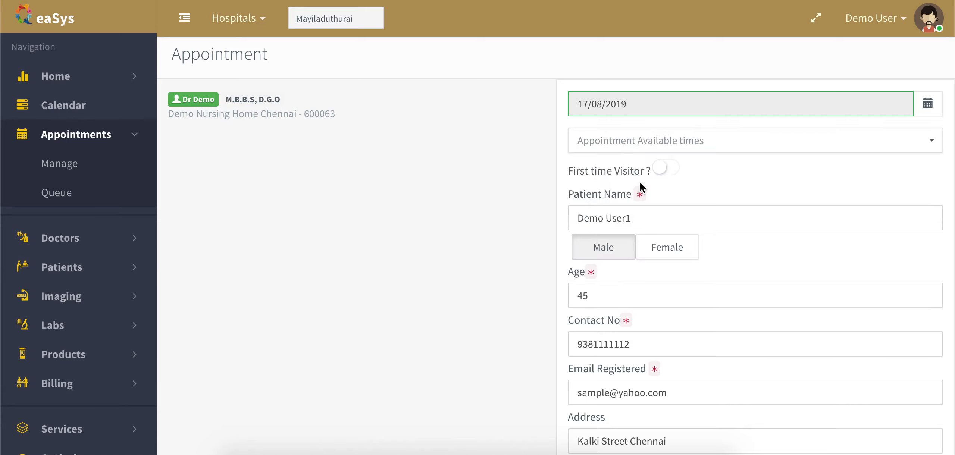
{"action": "scroll", "coordinate": [653, 350], "scroll_direction": "down", "scroll_amount": 4}
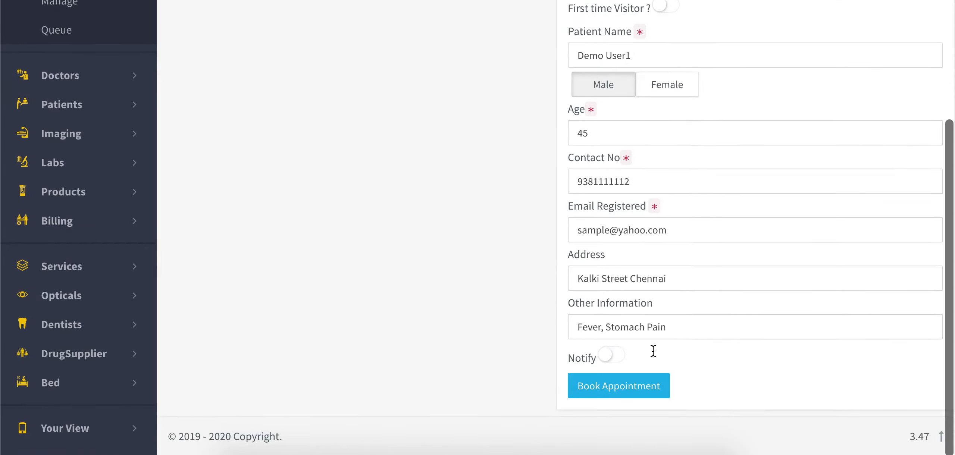
{"action": "left_click", "coordinate": [637, 391]}
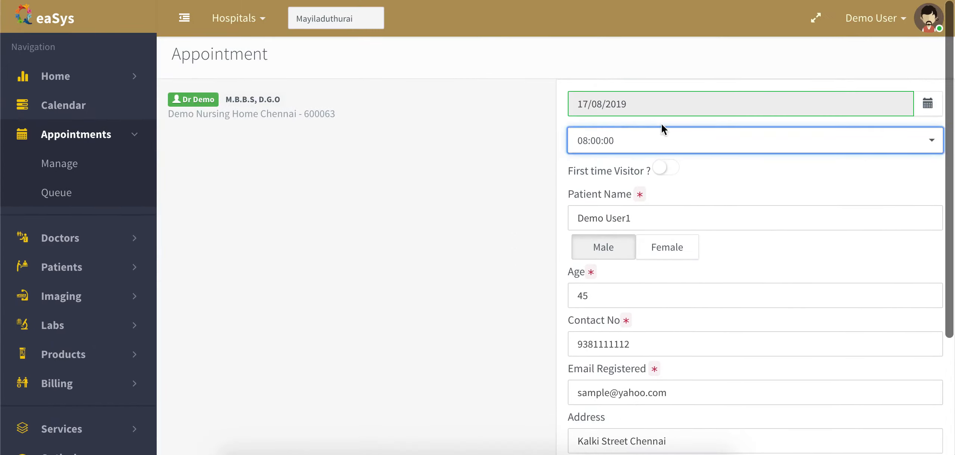
{"action": "scroll", "coordinate": [595, 258], "scroll_direction": "down", "scroll_amount": 3}
{"action": "scroll", "coordinate": [591, 250], "scroll_direction": "up", "scroll_amount": 4}
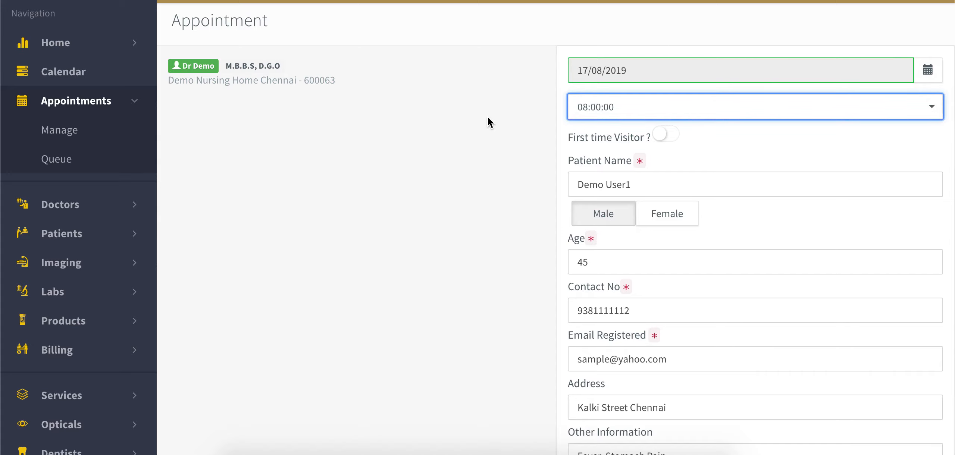
{"action": "scroll", "coordinate": [487, 117], "scroll_direction": "up", "scroll_amount": 1}
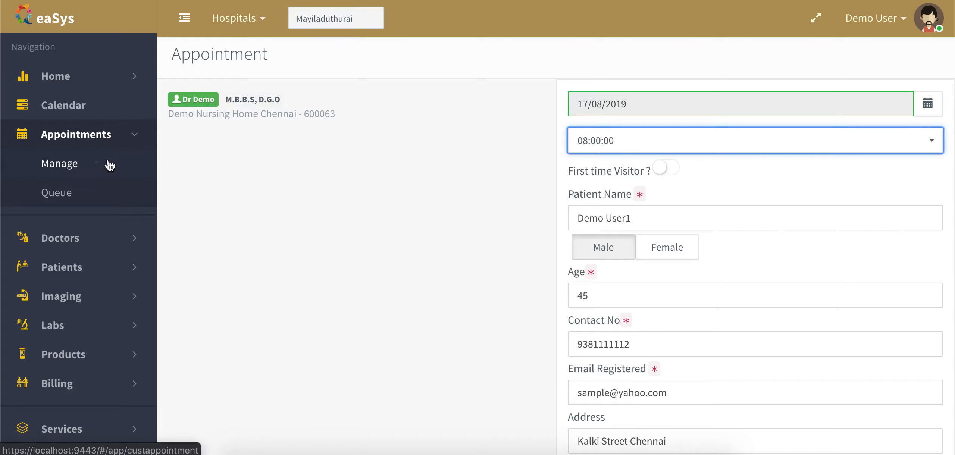
{"action": "scroll", "coordinate": [361, 235], "scroll_direction": "down", "scroll_amount": 5}
{"action": "scroll", "coordinate": [362, 235], "scroll_direction": "up", "scroll_amount": 5}
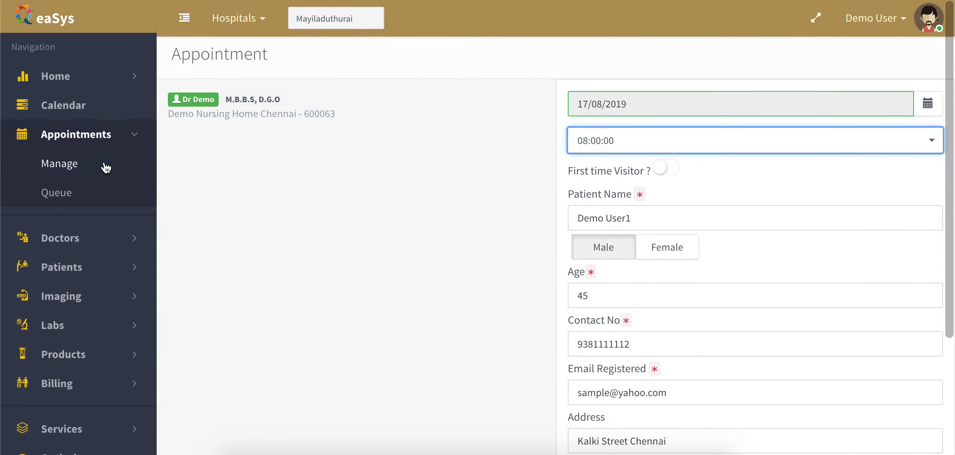
{"action": "left_click", "coordinate": [106, 168]}
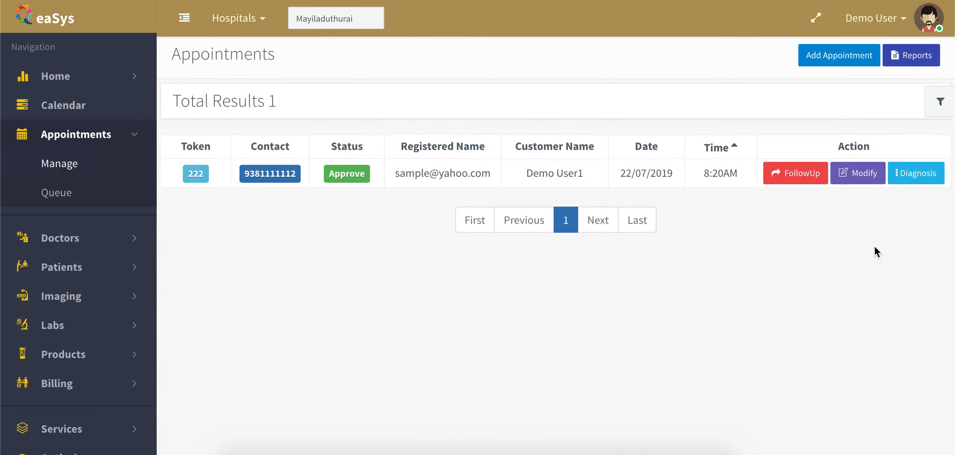
- Open the appointment's Diagnosis vitals and switch on drug allergy, diabetic and under medication
{"action": "left_click", "coordinate": [918, 180]}
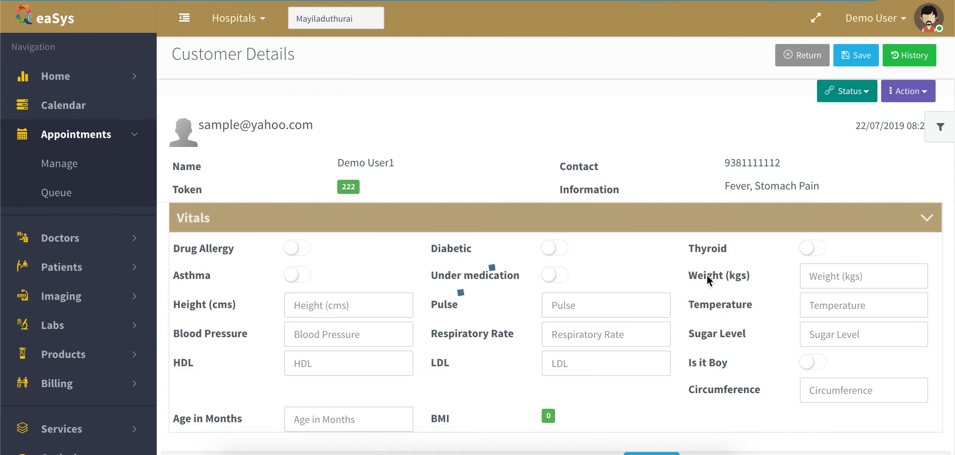
{"action": "scroll", "coordinate": [601, 270], "scroll_direction": "down", "scroll_amount": 2}
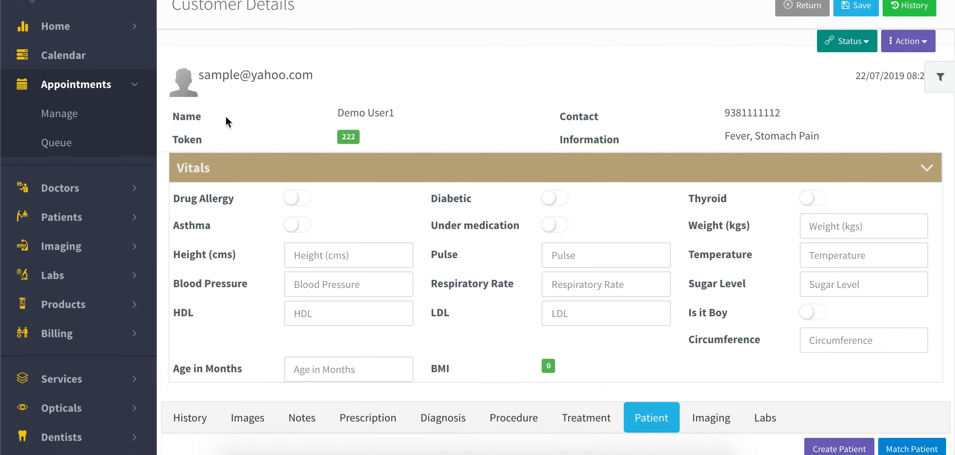
{"action": "scroll", "coordinate": [238, 205], "scroll_direction": "down", "scroll_amount": 1}
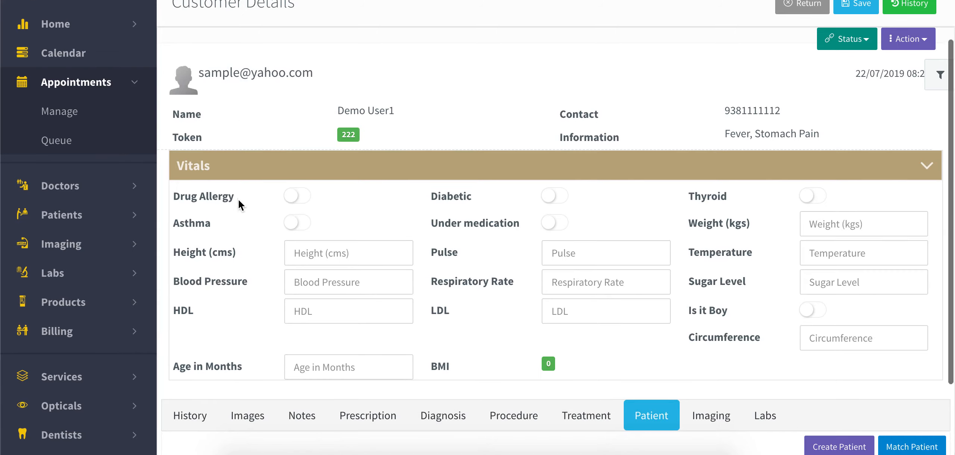
{"action": "scroll", "coordinate": [239, 206], "scroll_direction": "down", "scroll_amount": 3}
{"action": "left_click", "coordinate": [507, 74]}
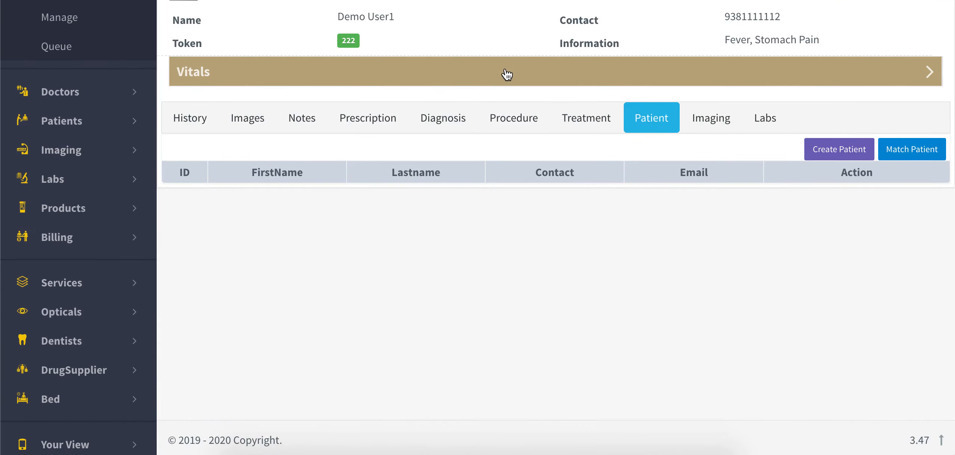
{"action": "left_click", "coordinate": [507, 74]}
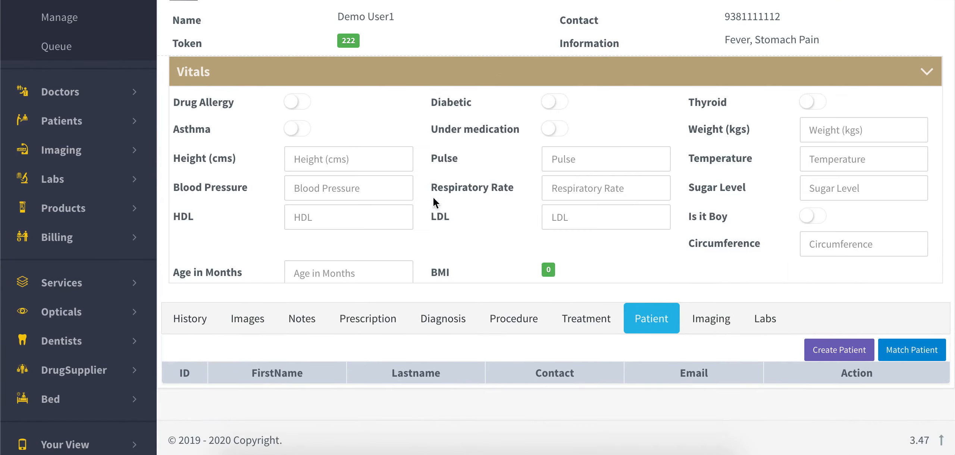
{"action": "left_click", "coordinate": [305, 108]}
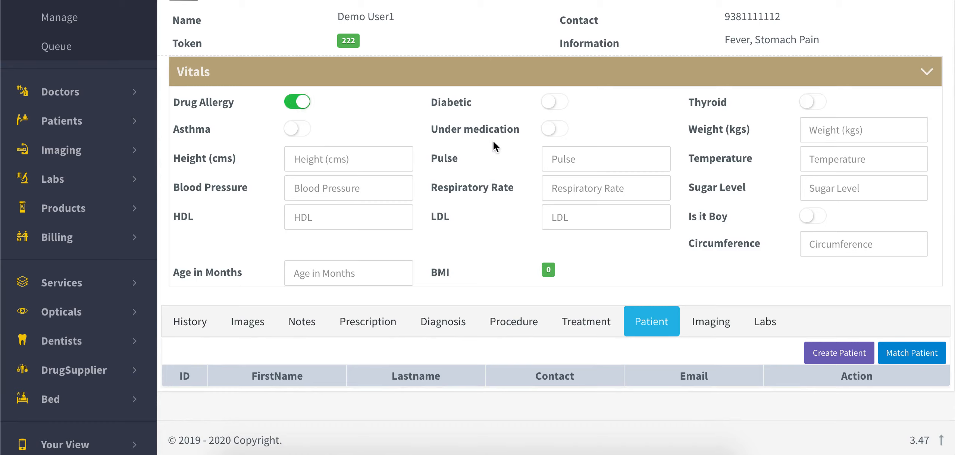
{"action": "left_click", "coordinate": [559, 112]}
{"action": "left_click", "coordinate": [560, 131]}
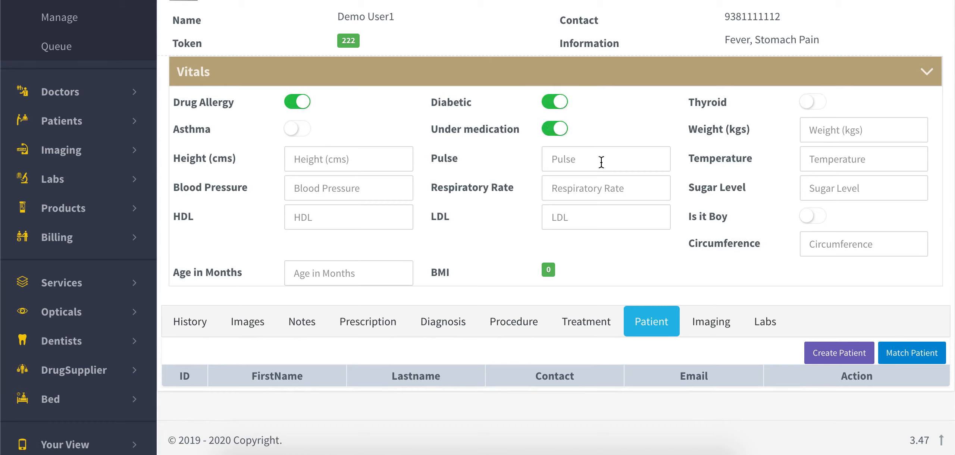
- Enter weight 78, temperature 39, blood pressure 145, respiratory rate 153 and save
{"action": "left_click", "coordinate": [811, 127]}
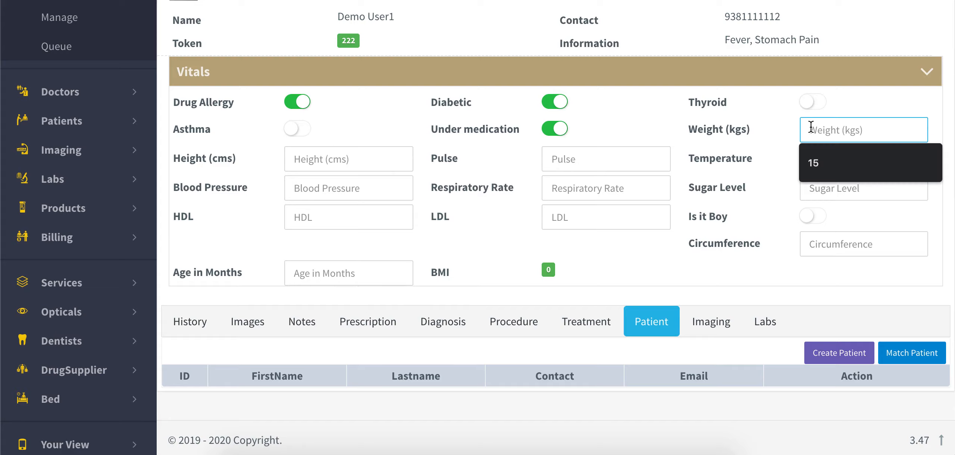
{"action": "type", "text": "78"}
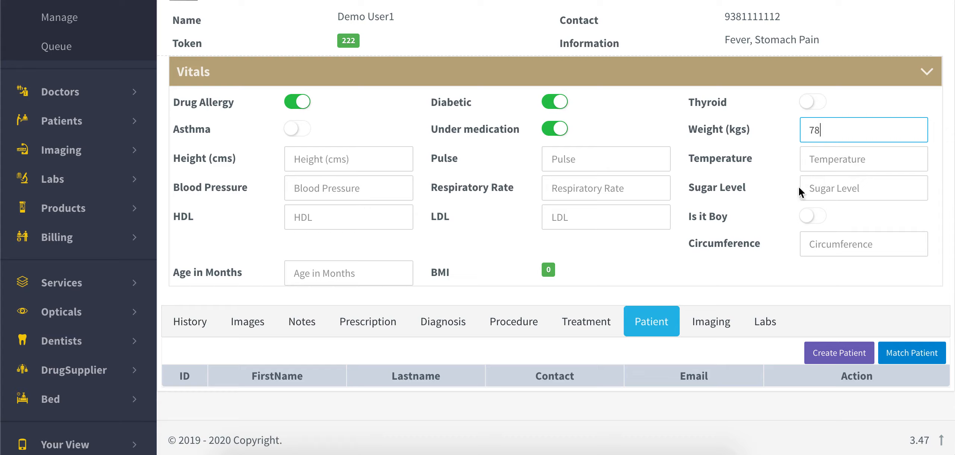
{"action": "left_click", "coordinate": [858, 161]}
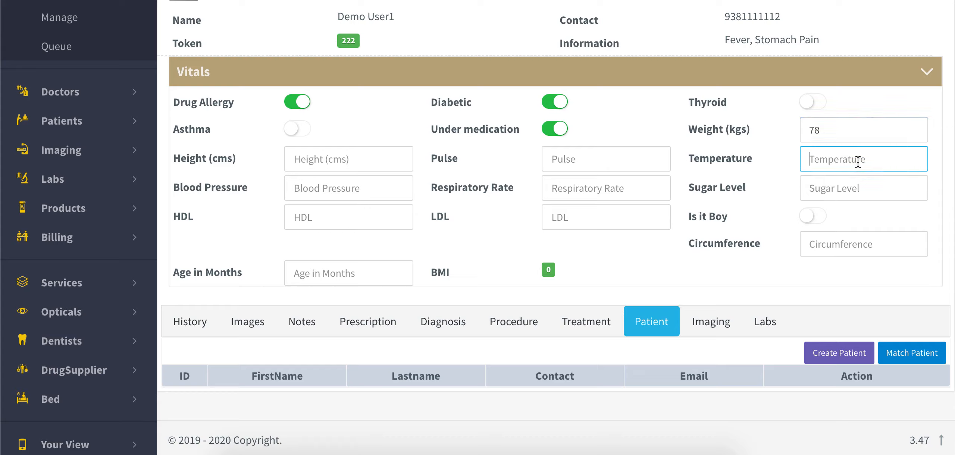
{"action": "type", "text": "39"}
{"action": "left_click", "coordinate": [336, 180]}
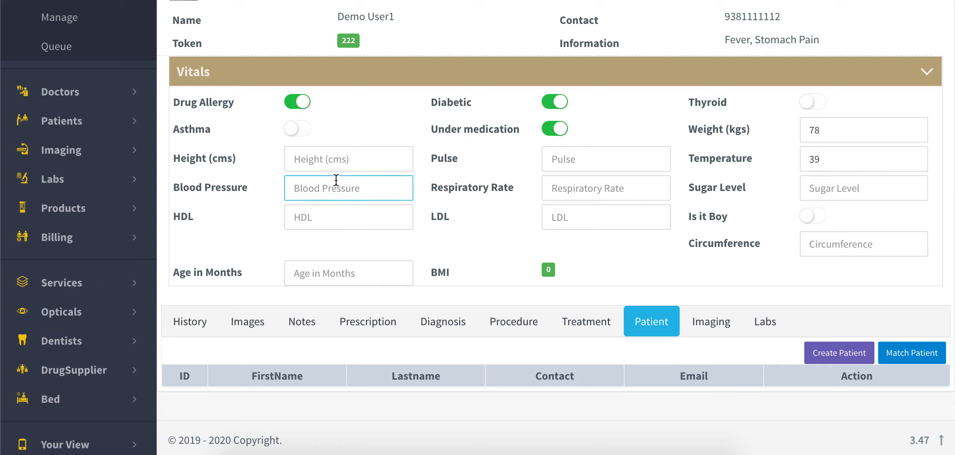
{"action": "type", "text": "145"}
{"action": "left_click", "coordinate": [598, 188]}
{"action": "type", "text": "1"}
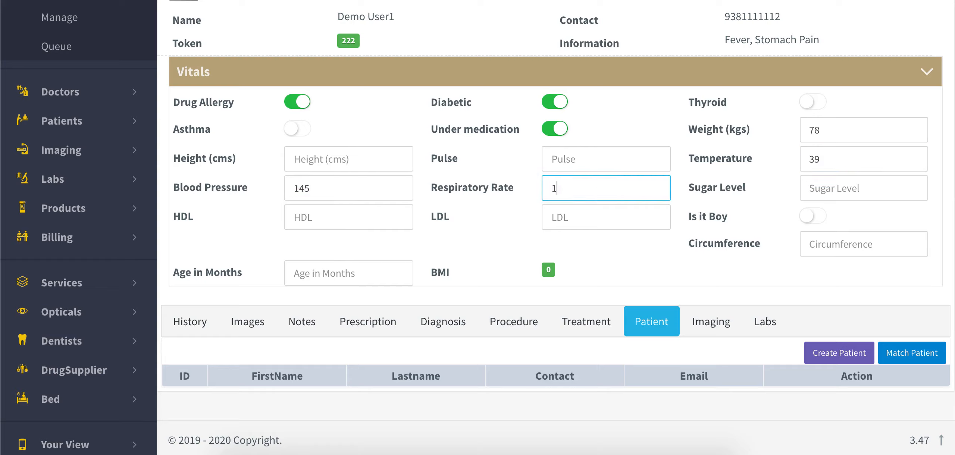
{"action": "scroll", "coordinate": [700, 132], "scroll_direction": "up", "scroll_amount": 5}
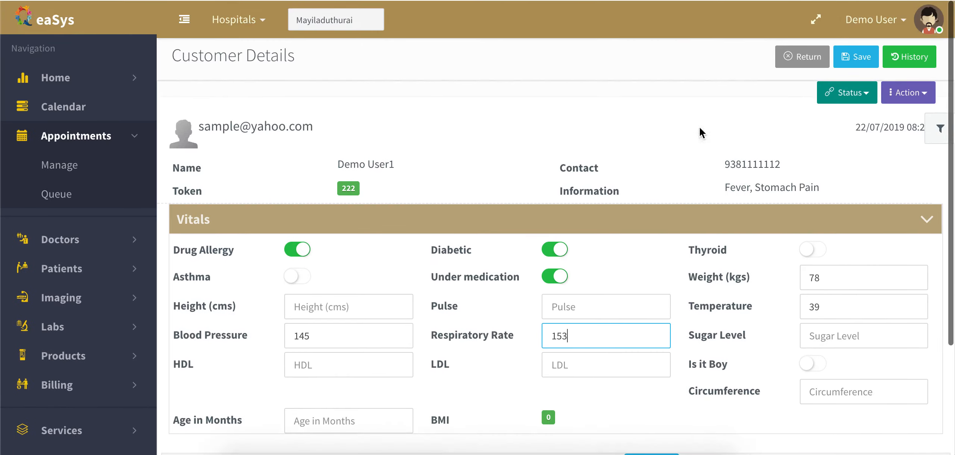
{"action": "left_click", "coordinate": [862, 58]}
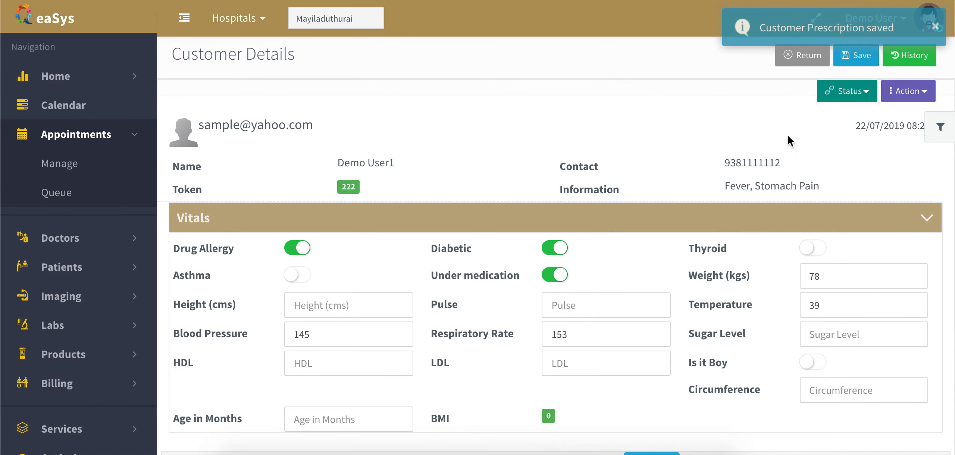
{"action": "scroll", "coordinate": [660, 124], "scroll_direction": "down", "scroll_amount": 3}
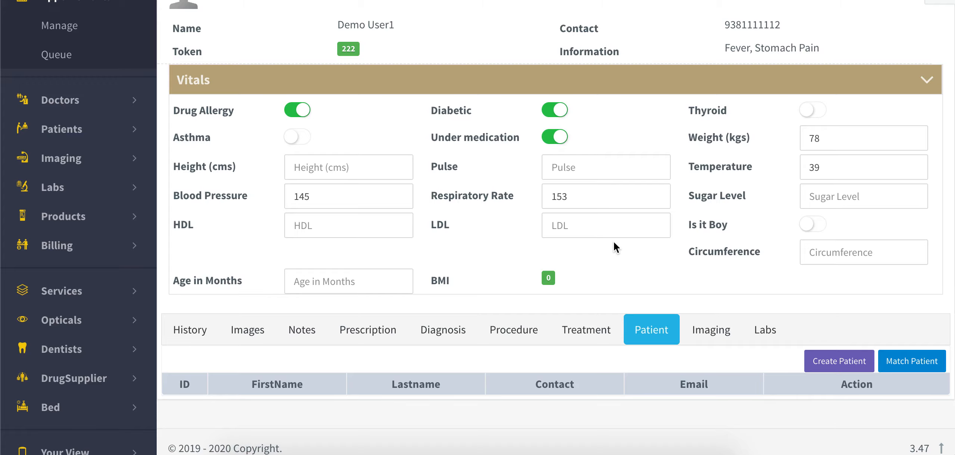
- Run Match Patient on the appointment's Patient tab, finding one existing patient record
{"action": "scroll", "coordinate": [617, 246], "scroll_direction": "down", "scroll_amount": 1}
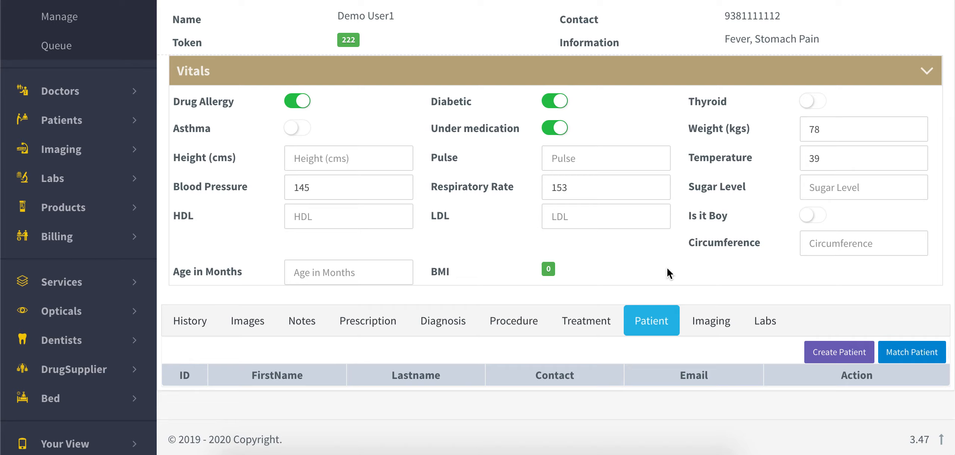
{"action": "scroll", "coordinate": [668, 273], "scroll_direction": "up", "scroll_amount": 2}
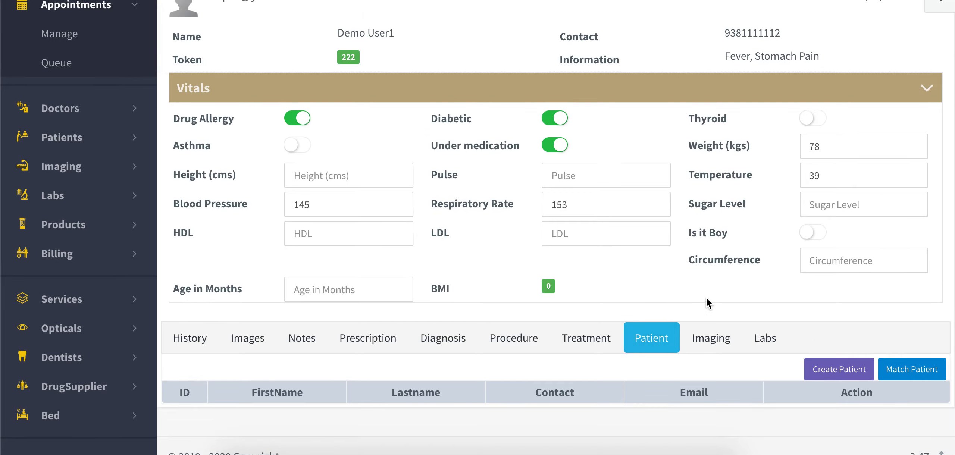
{"action": "scroll", "coordinate": [706, 297], "scroll_direction": "down", "scroll_amount": 2}
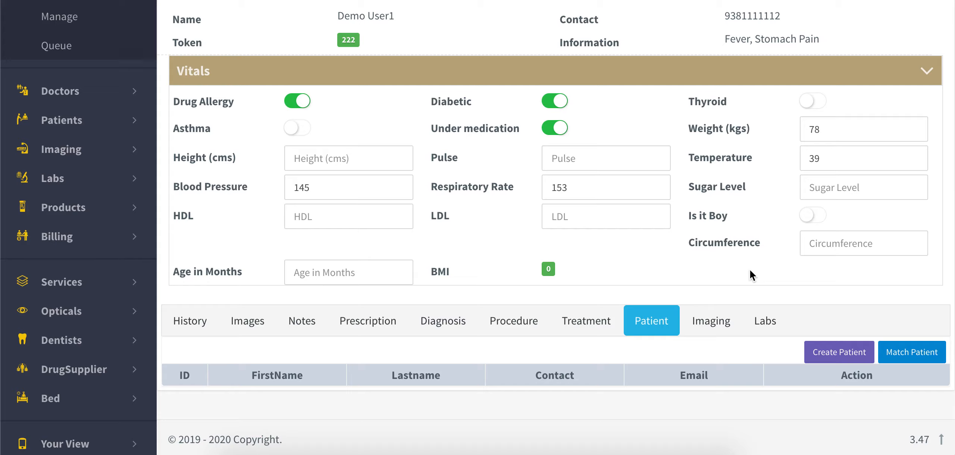
{"action": "left_click", "coordinate": [914, 353]}
{"action": "scroll", "coordinate": [849, 279], "scroll_direction": "down", "scroll_amount": 1}
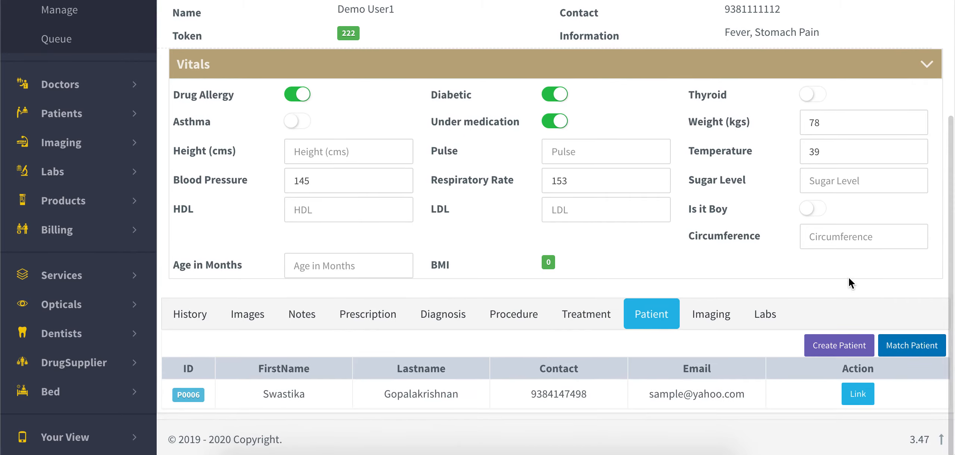
{"action": "scroll", "coordinate": [849, 278], "scroll_direction": "up", "scroll_amount": 3}
{"action": "scroll", "coordinate": [849, 279], "scroll_direction": "down", "scroll_amount": 3}
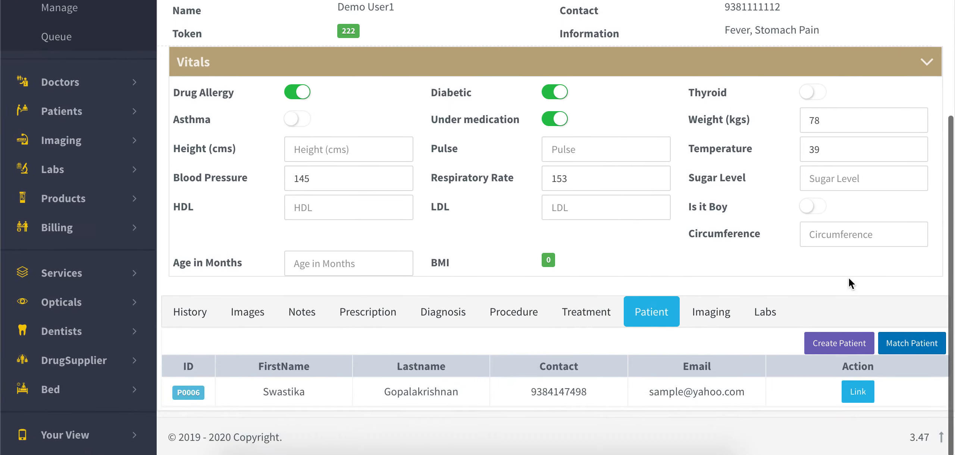
- Create a new patient from the appointment with blood type AB and language Tamil
{"action": "left_click", "coordinate": [850, 342]}
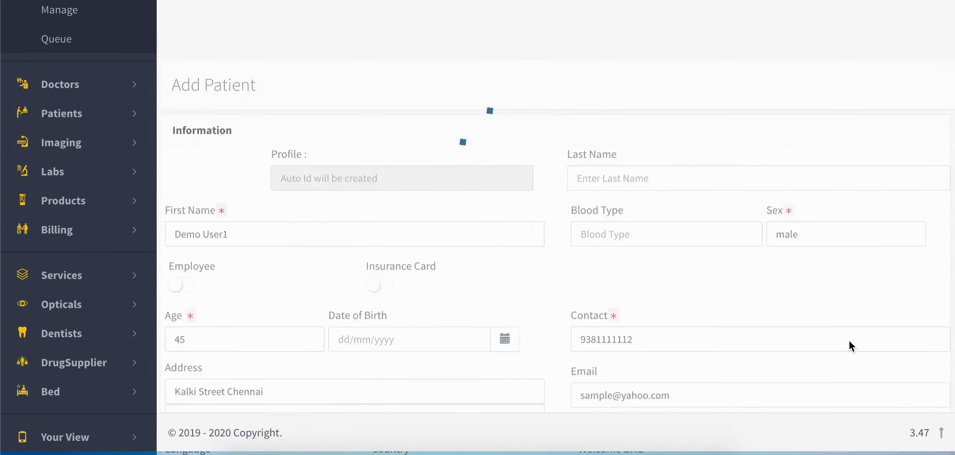
{"action": "scroll", "coordinate": [611, 266], "scroll_direction": "up", "scroll_amount": 3}
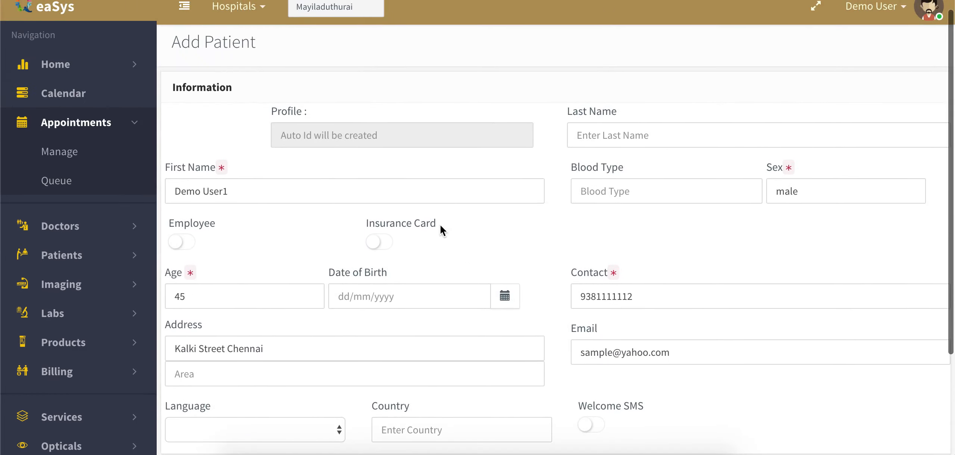
{"action": "left_click", "coordinate": [638, 193]}
{"action": "type", "text": "a"}
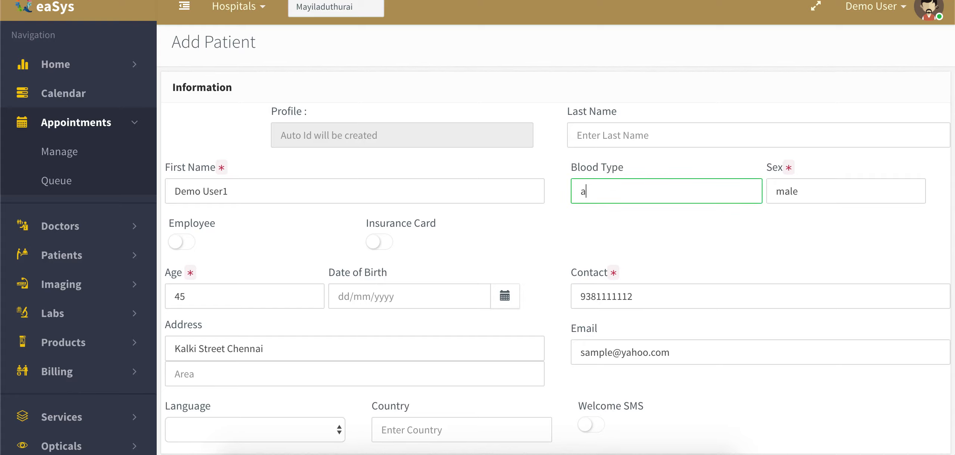
{"action": "key", "text": "BackSpace"}
{"action": "type", "text": "AB"}
{"action": "scroll", "coordinate": [383, 310], "scroll_direction": "down", "scroll_amount": 3}
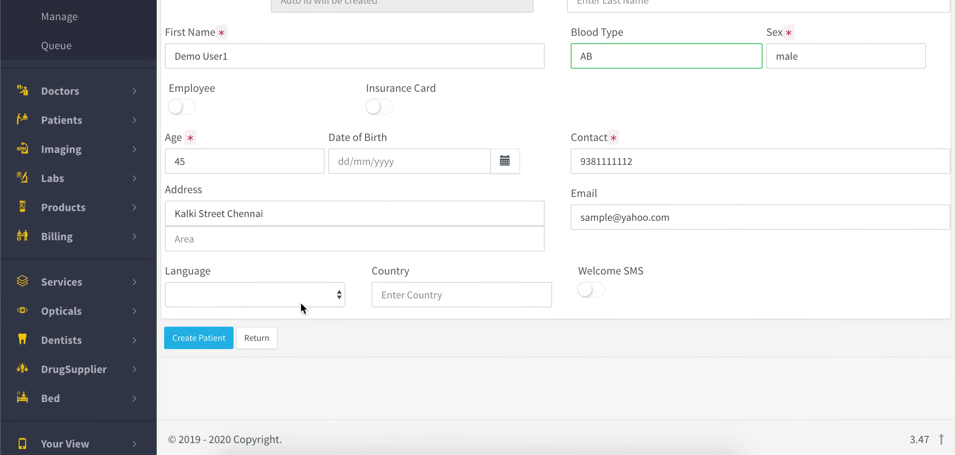
{"action": "left_click", "coordinate": [249, 295]}
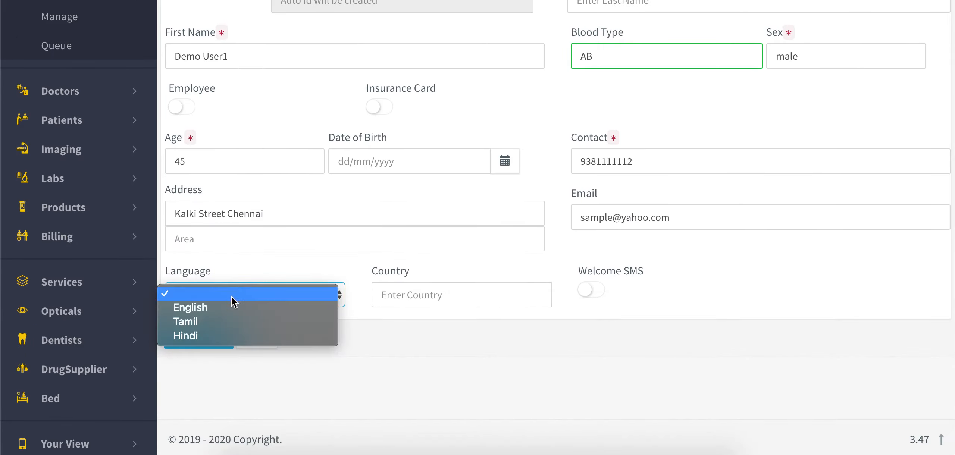
{"action": "left_click", "coordinate": [229, 322]}
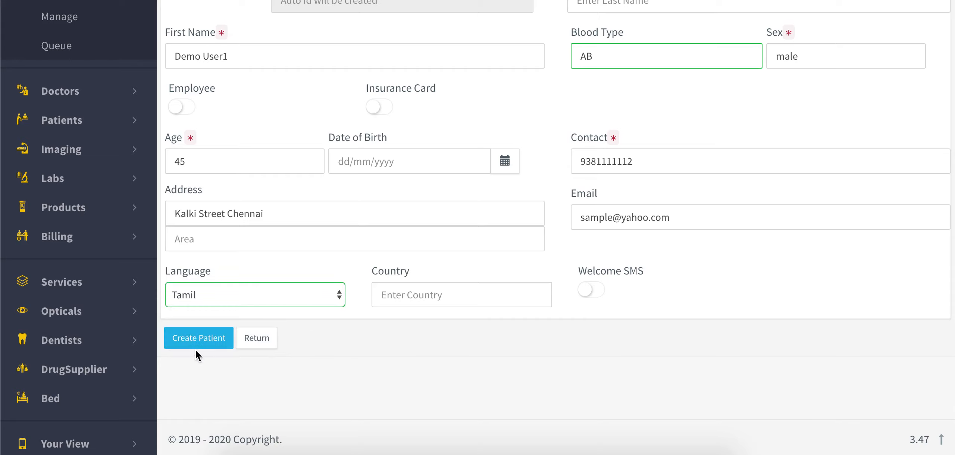
{"action": "left_click", "coordinate": [213, 345]}
- Dismiss the profile photo upload without adding a photo
{"action": "scroll", "coordinate": [301, 363], "scroll_direction": "up", "scroll_amount": 2}
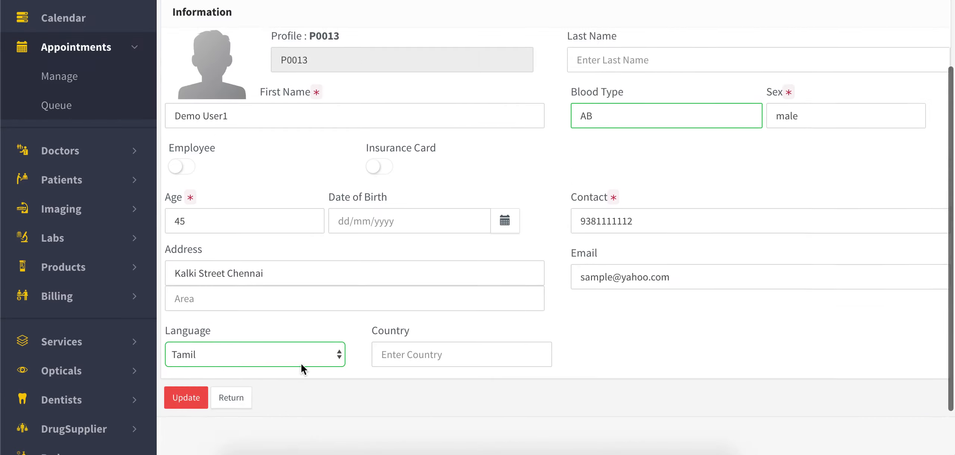
{"action": "scroll", "coordinate": [301, 364], "scroll_direction": "up", "scroll_amount": 3}
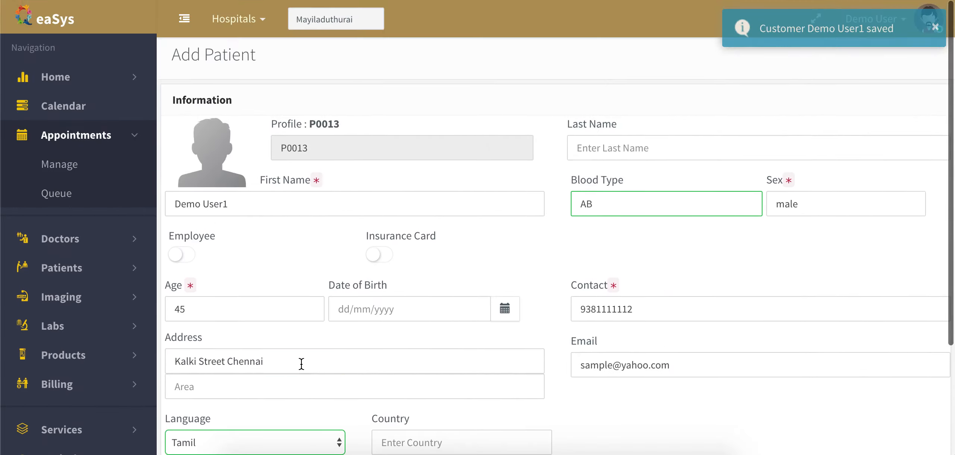
{"action": "left_click", "coordinate": [204, 150]}
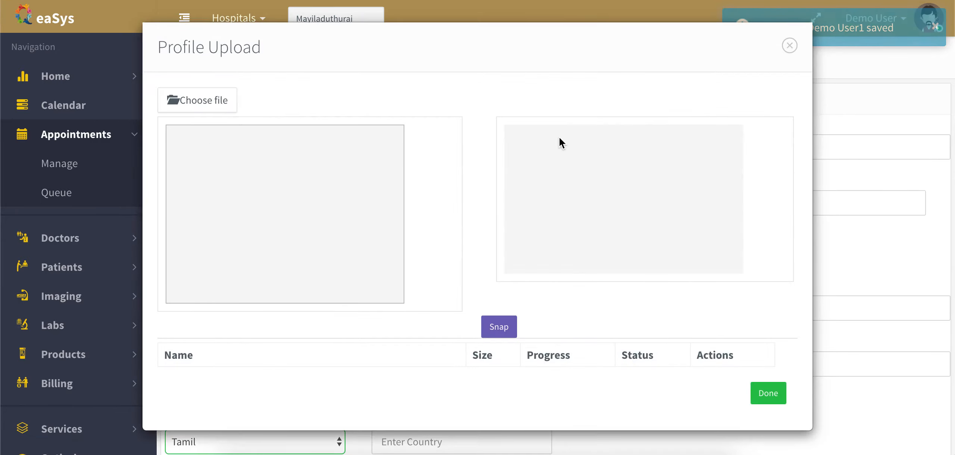
{"action": "left_click", "coordinate": [790, 46]}
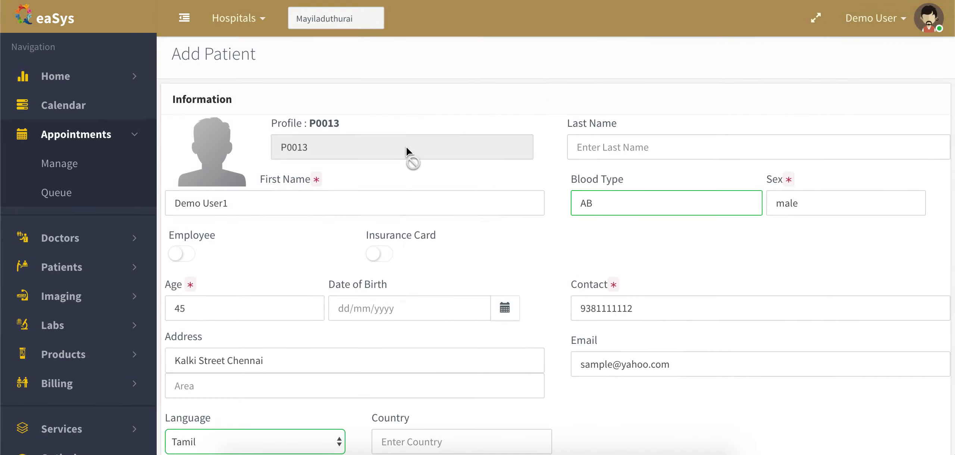
{"action": "scroll", "coordinate": [460, 160], "scroll_direction": "down", "scroll_amount": 4}
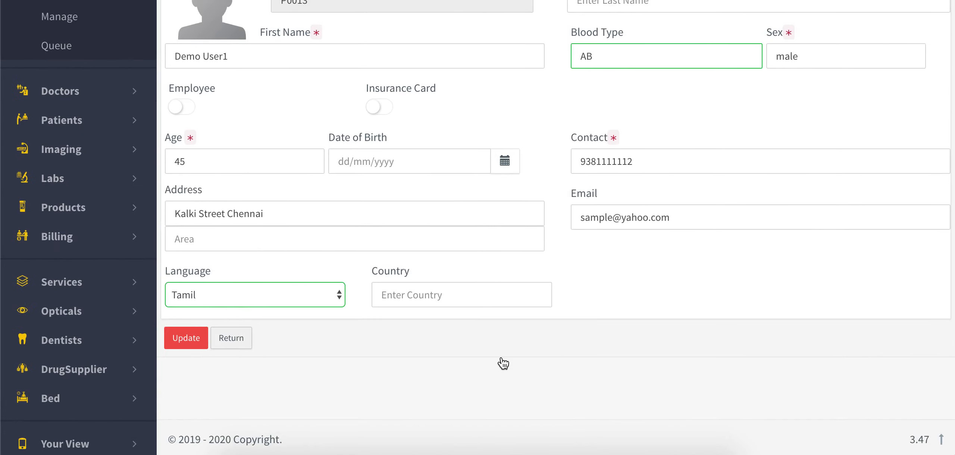
- Re-run Match Patient, link the newly created patient to the appointment, and view its record
{"action": "scroll", "coordinate": [501, 359], "scroll_direction": "down", "scroll_amount": 1}
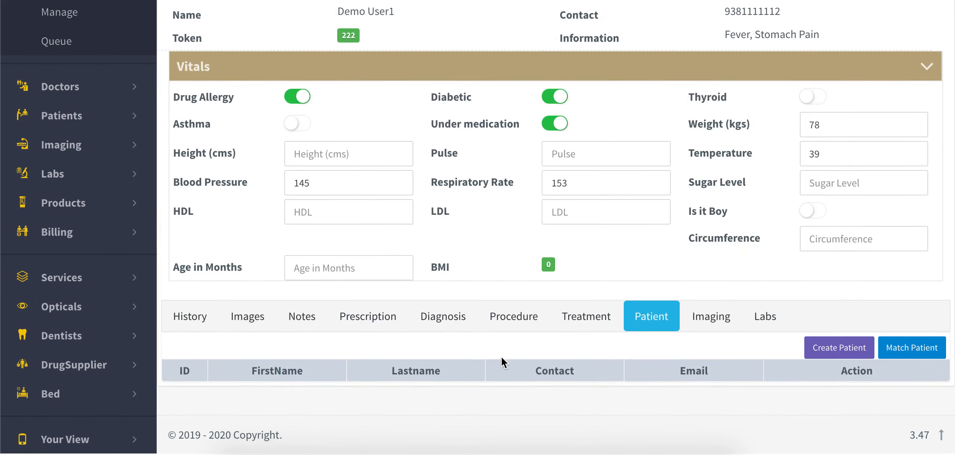
{"action": "left_click", "coordinate": [903, 353]}
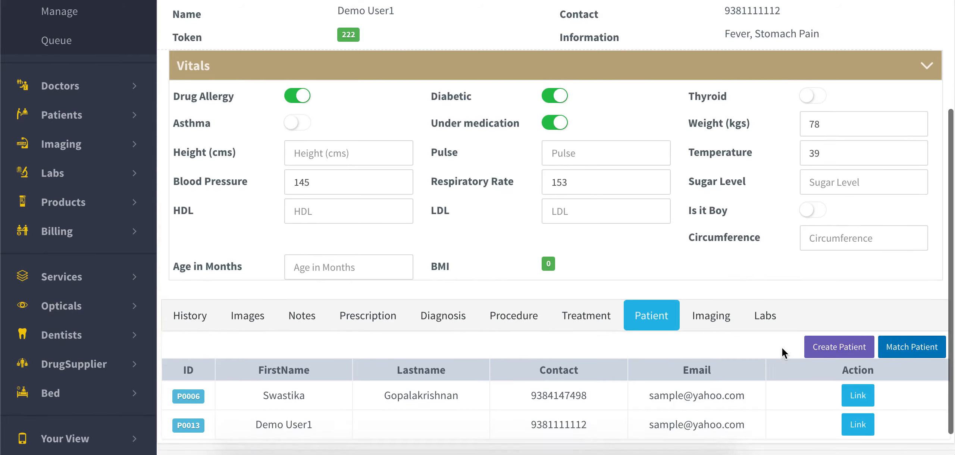
{"action": "scroll", "coordinate": [814, 373], "scroll_direction": "down", "scroll_amount": 1}
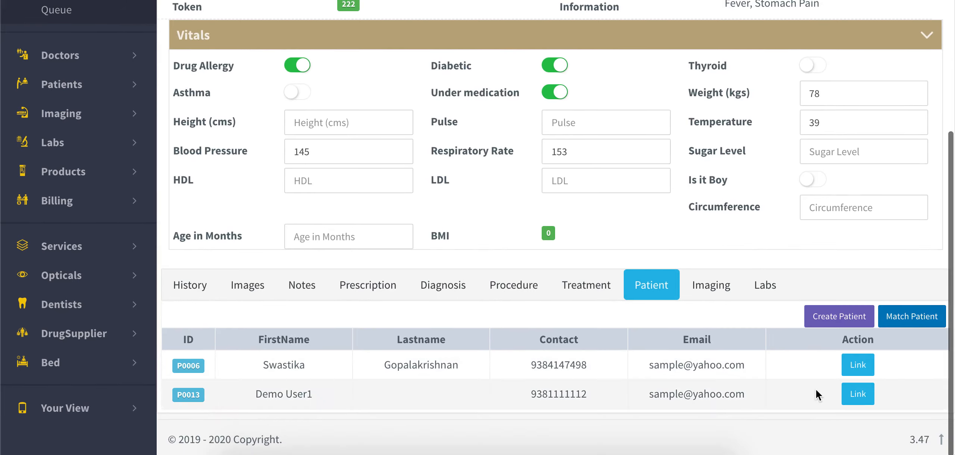
{"action": "left_click", "coordinate": [854, 395]}
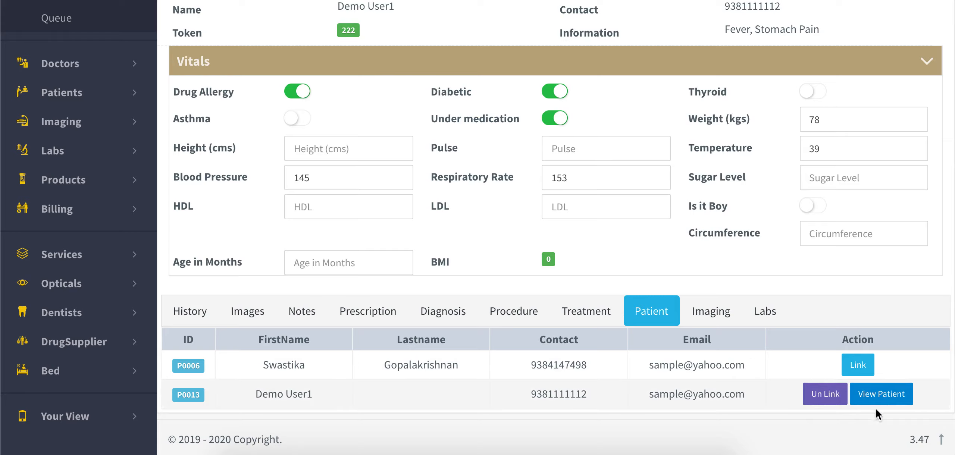
{"action": "left_click", "coordinate": [883, 398]}
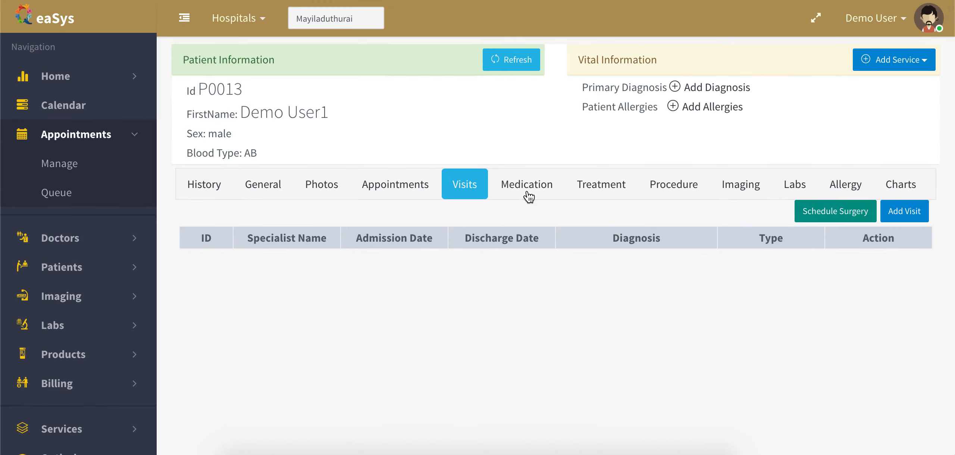
- Reopen token 222's appointment details from the appointments list and show its History tab
{"action": "left_click", "coordinate": [78, 163]}
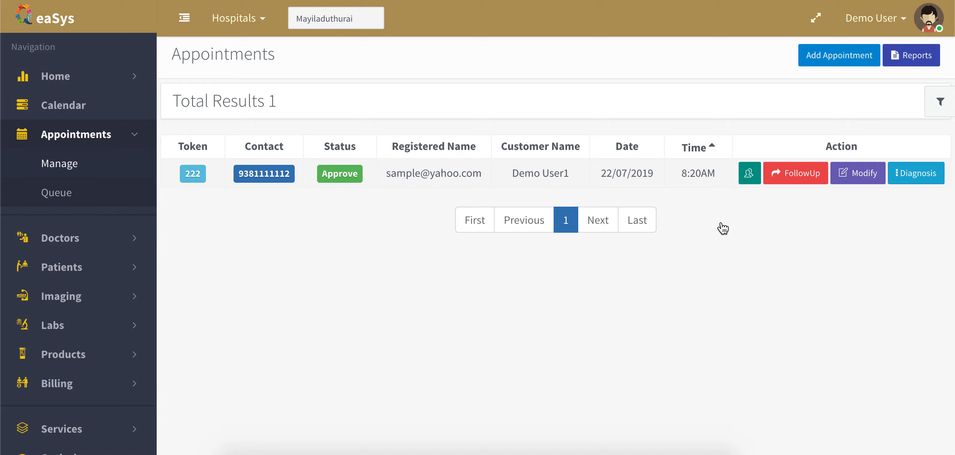
{"action": "scroll", "coordinate": [728, 226], "scroll_direction": "down", "scroll_amount": 5}
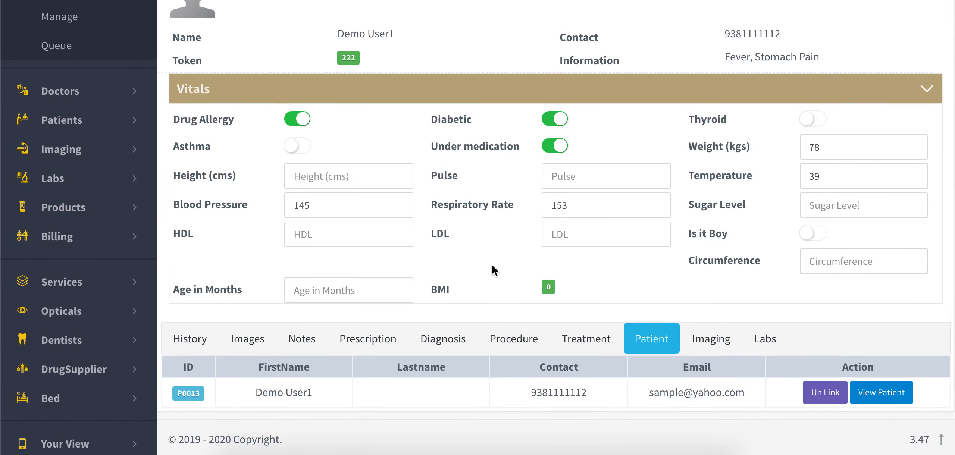
{"action": "scroll", "coordinate": [503, 261], "scroll_direction": "up", "scroll_amount": 4}
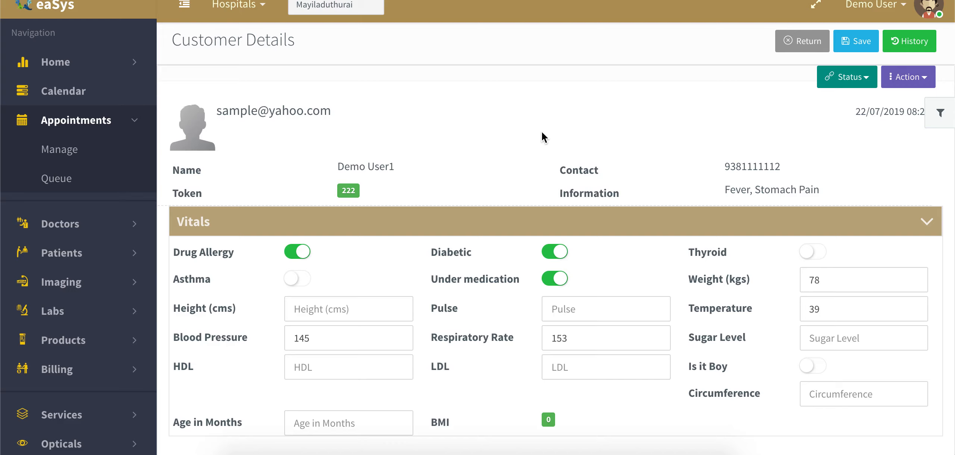
{"action": "scroll", "coordinate": [542, 137], "scroll_direction": "down", "scroll_amount": 5}
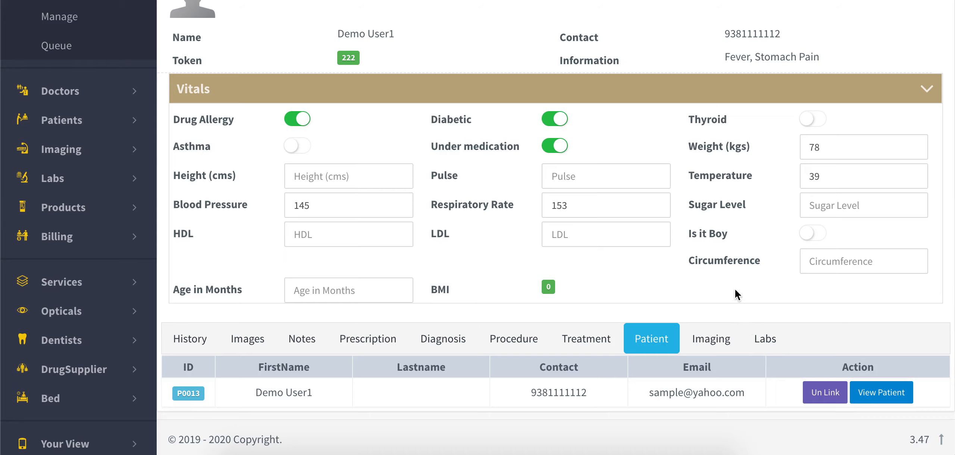
{"action": "scroll", "coordinate": [738, 261], "scroll_direction": "up", "scroll_amount": 3}
{"action": "scroll", "coordinate": [560, 262], "scroll_direction": "down", "scroll_amount": 3}
{"action": "scroll", "coordinate": [472, 276], "scroll_direction": "up", "scroll_amount": 5}
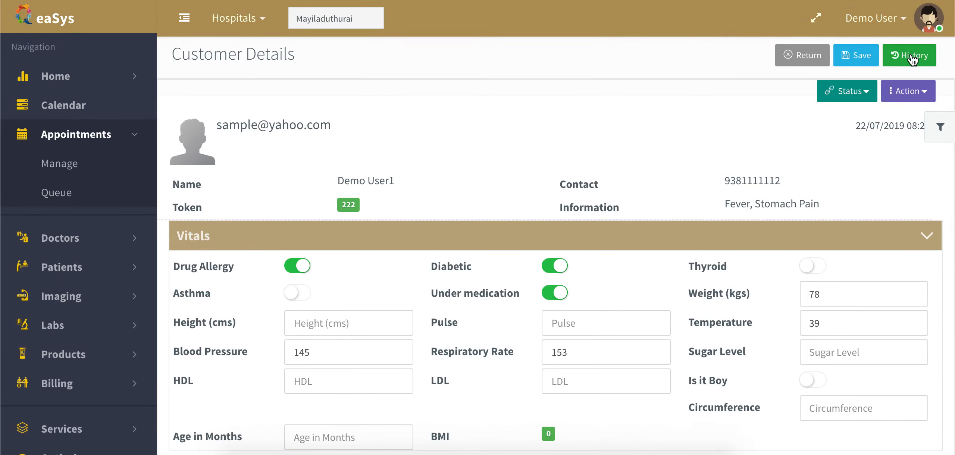
{"action": "scroll", "coordinate": [642, 132], "scroll_direction": "down", "scroll_amount": 5}
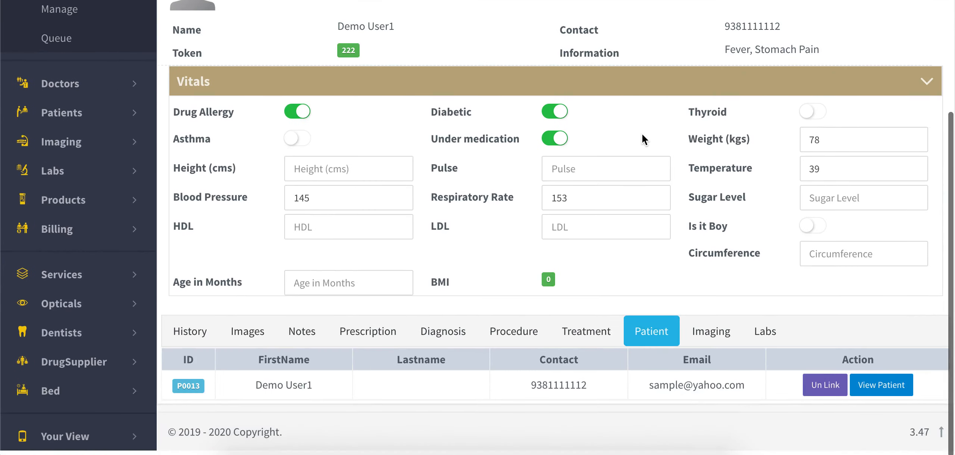
{"action": "left_click", "coordinate": [194, 347]}
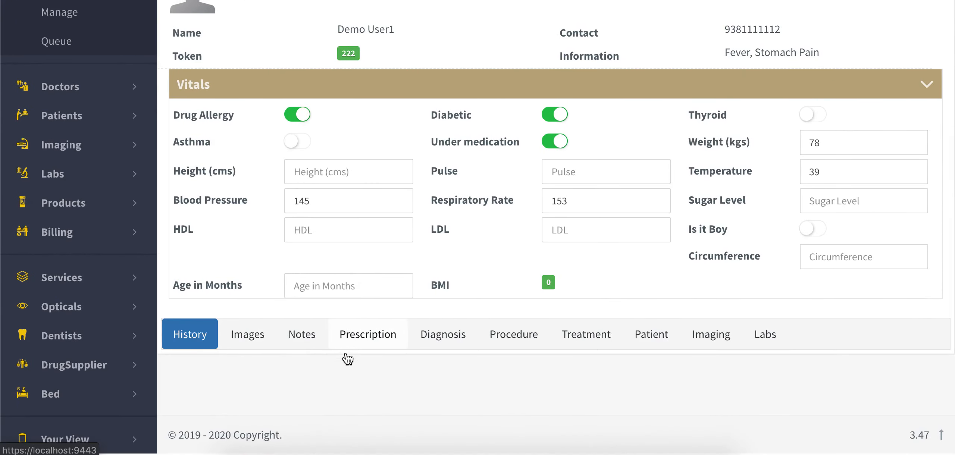